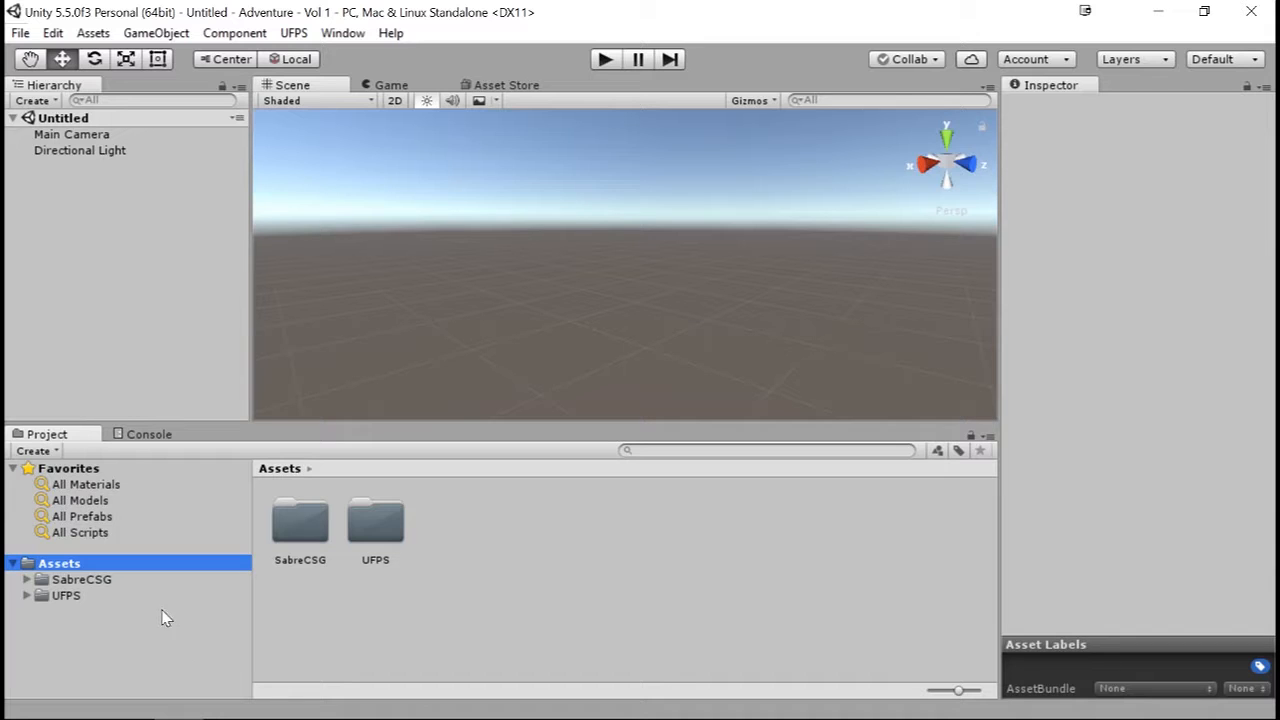
Browse the SabreCSG folder's contents, including its Internal shaders, Materials, Scripts brushes and Resources materials.
click(36, 580)
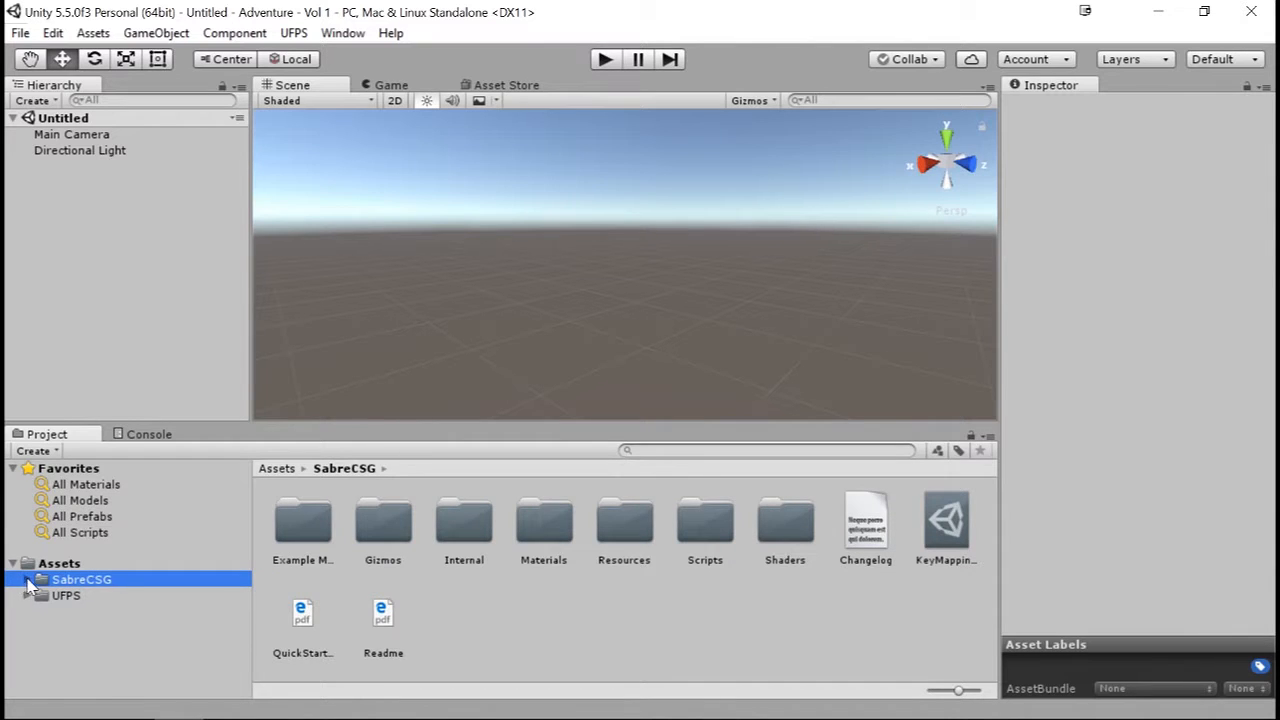
click(28, 580)
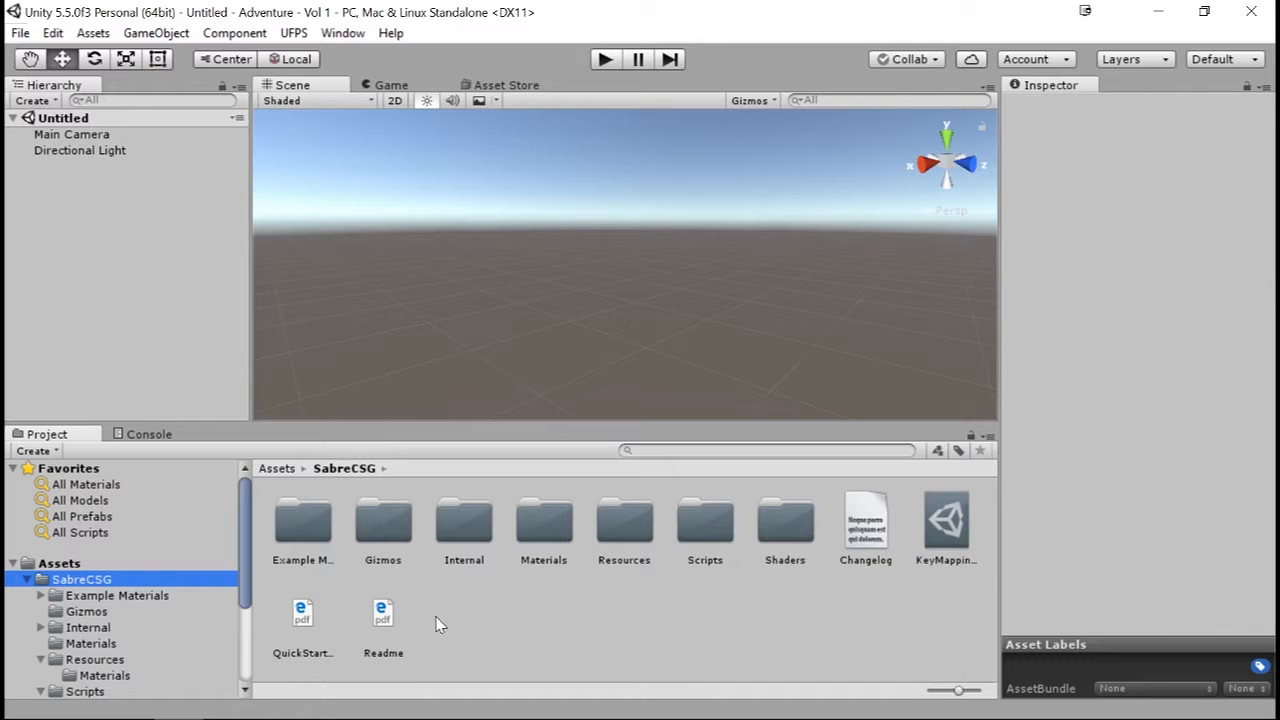
click(90, 628)
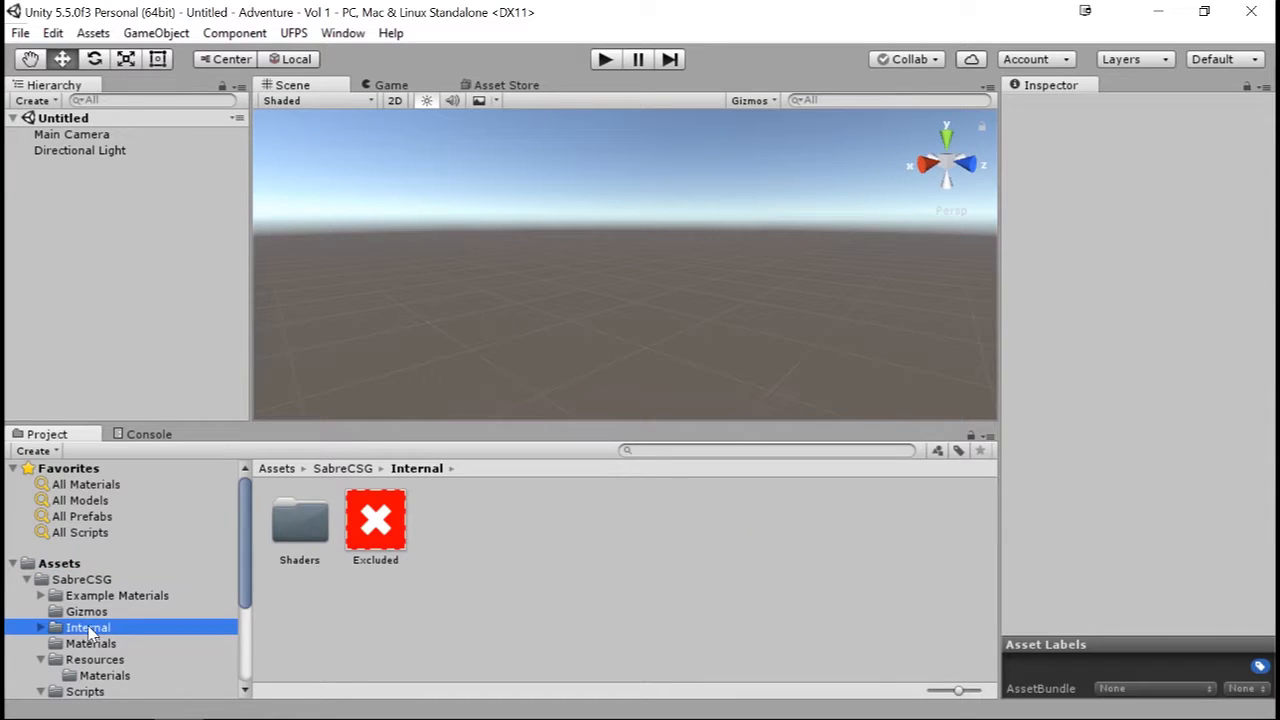
double_click(320, 530)
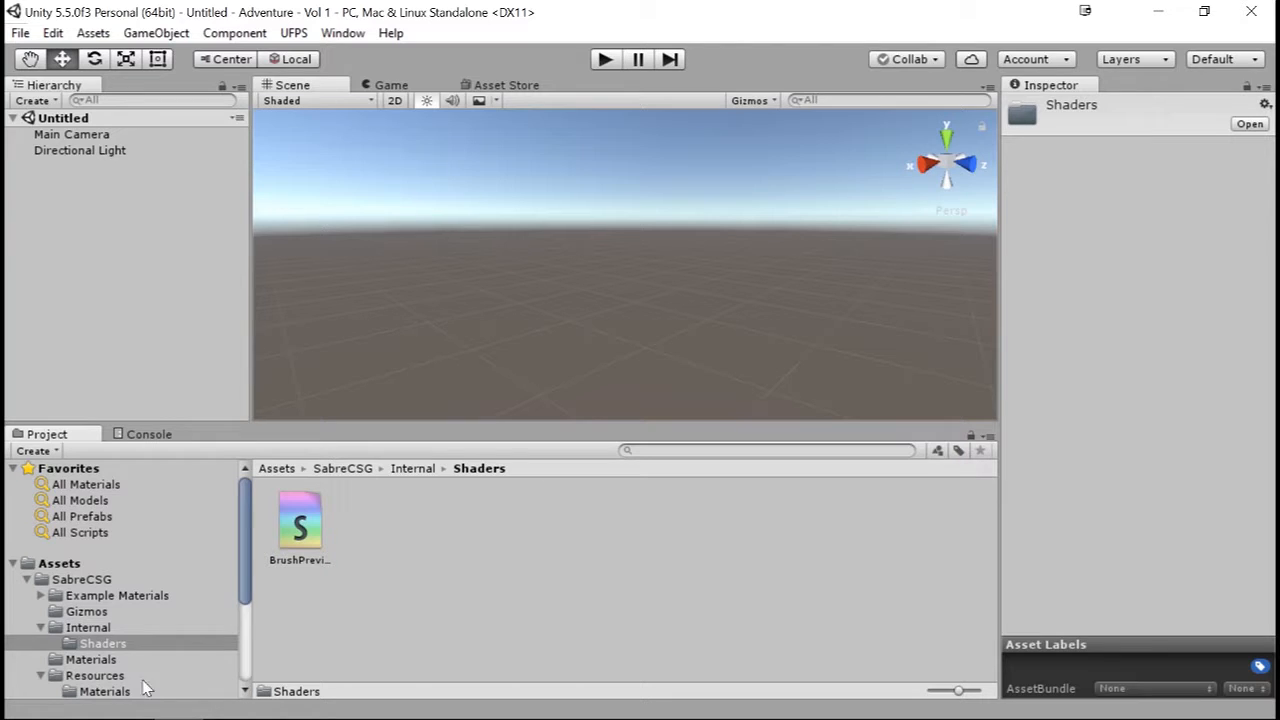
click(90, 659)
scroll(183, 668, down, 3)
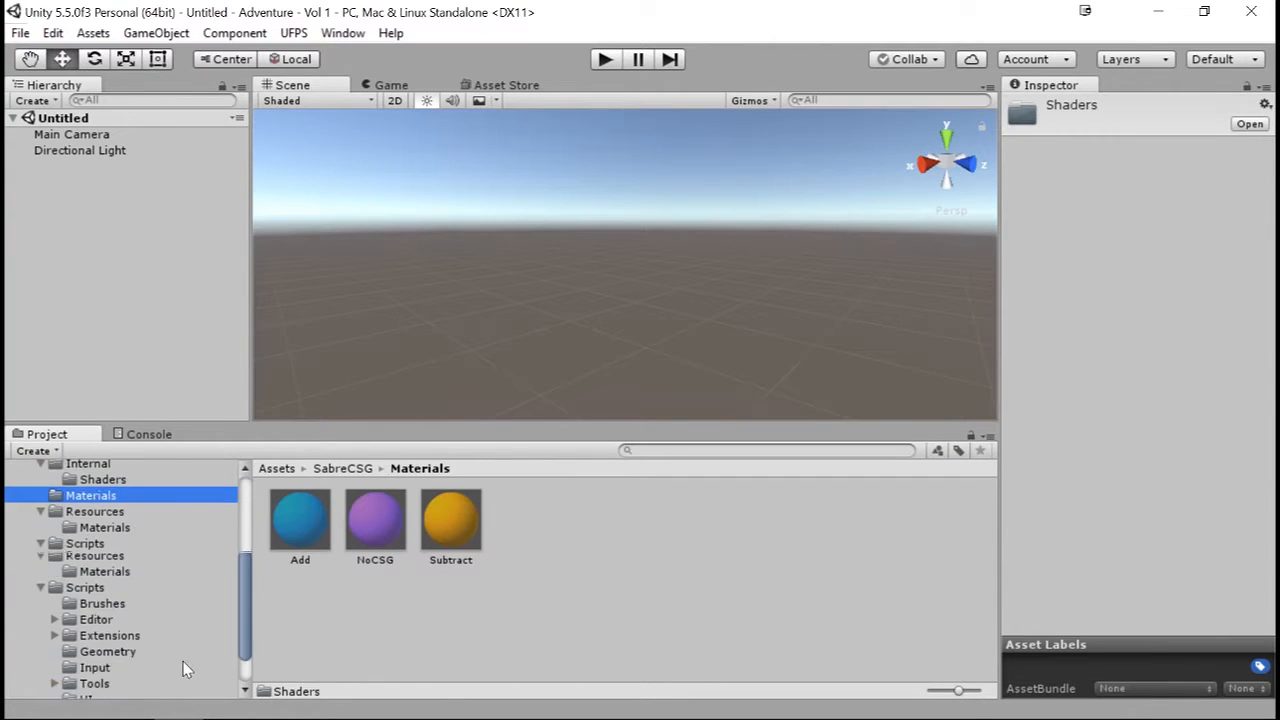
click(93, 512)
click(82, 560)
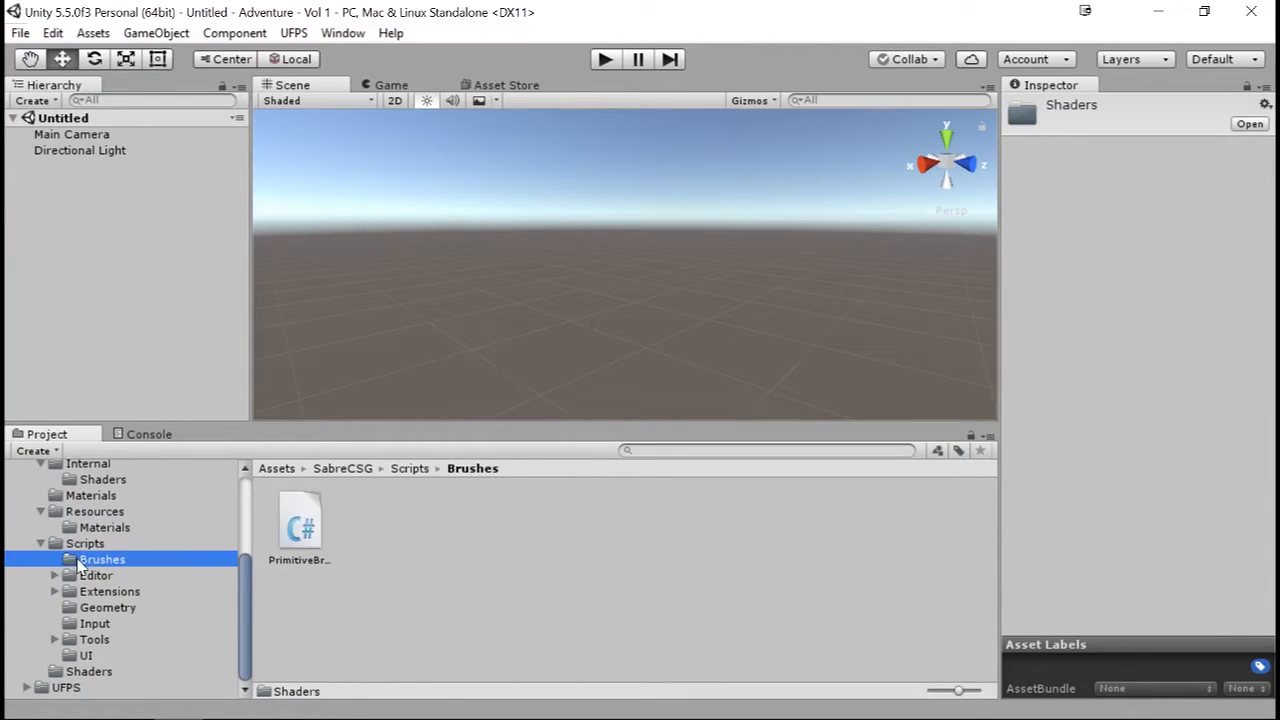
click(104, 545)
click(108, 528)
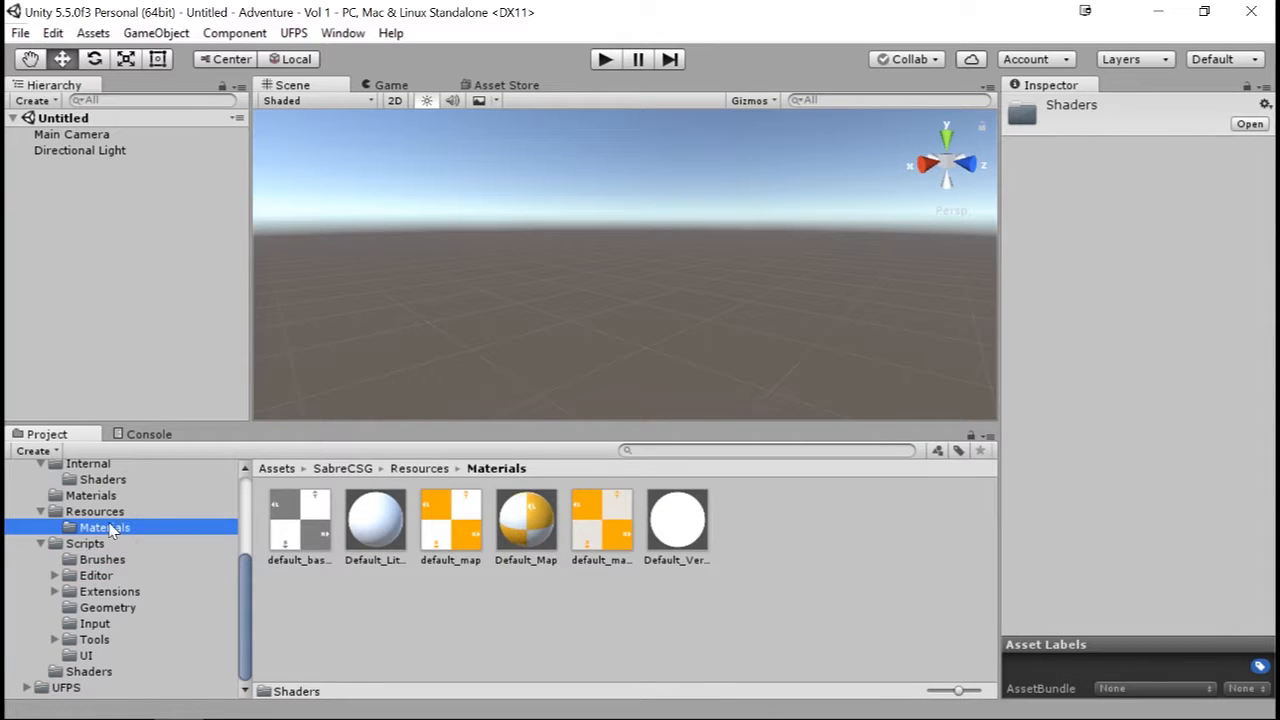
Inspect the Default_Map material's properties and the default_map texture's import settings in the SabreCSG Resources materials.
click(540, 527)
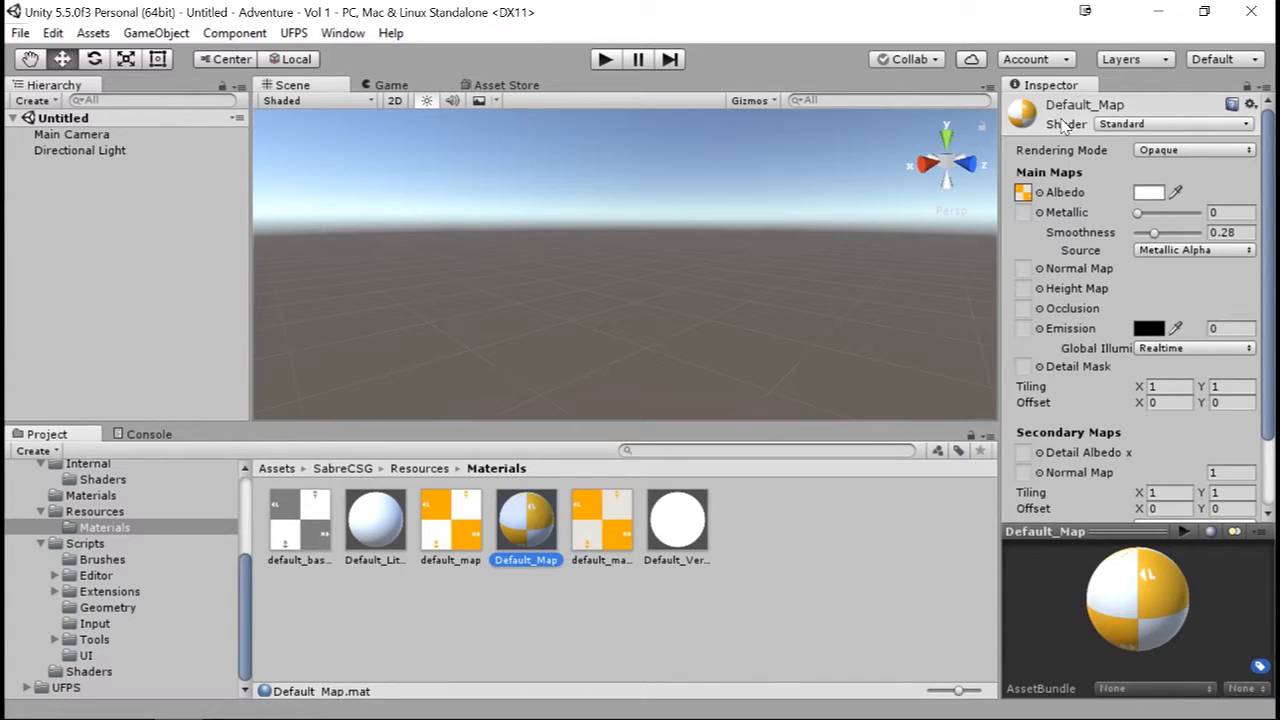
scroll(1043, 468, down, 3)
scroll(1050, 460, up, 3)
click(452, 522)
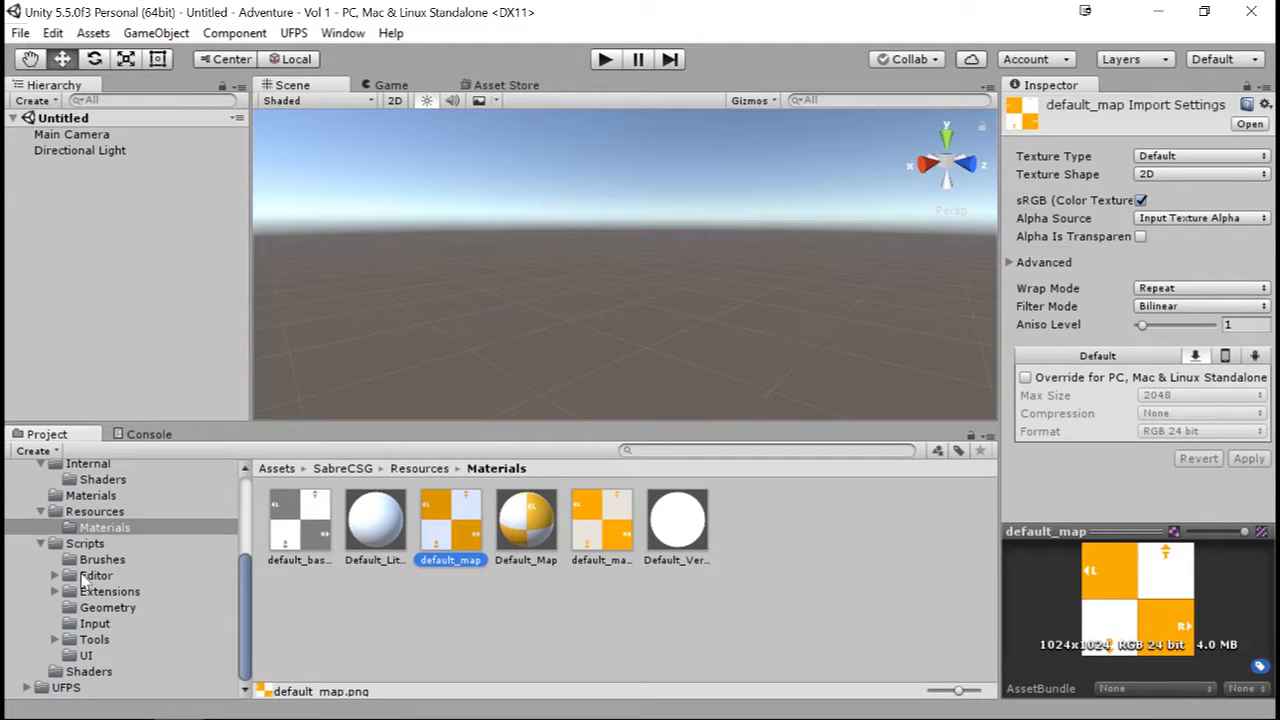
scroll(154, 584, up, 5)
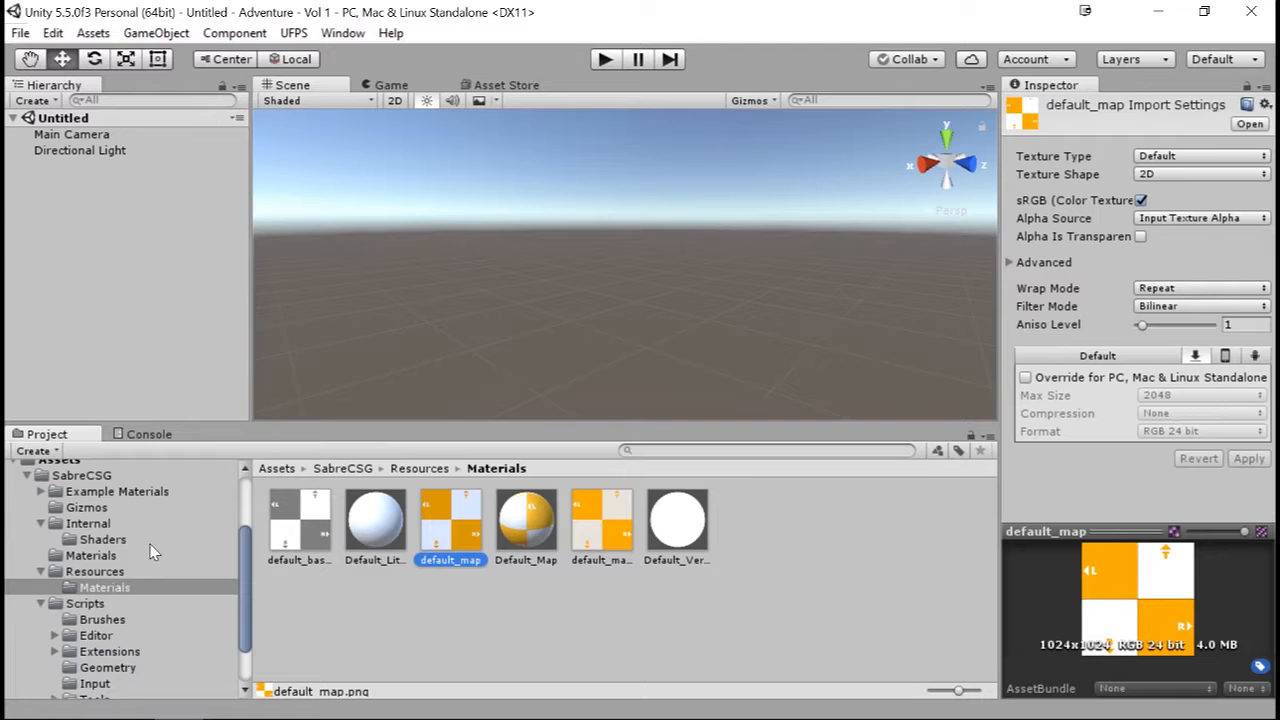
Search the project's assets for SkyCity and open the UFPS_SkyCity folder.
click(44, 566)
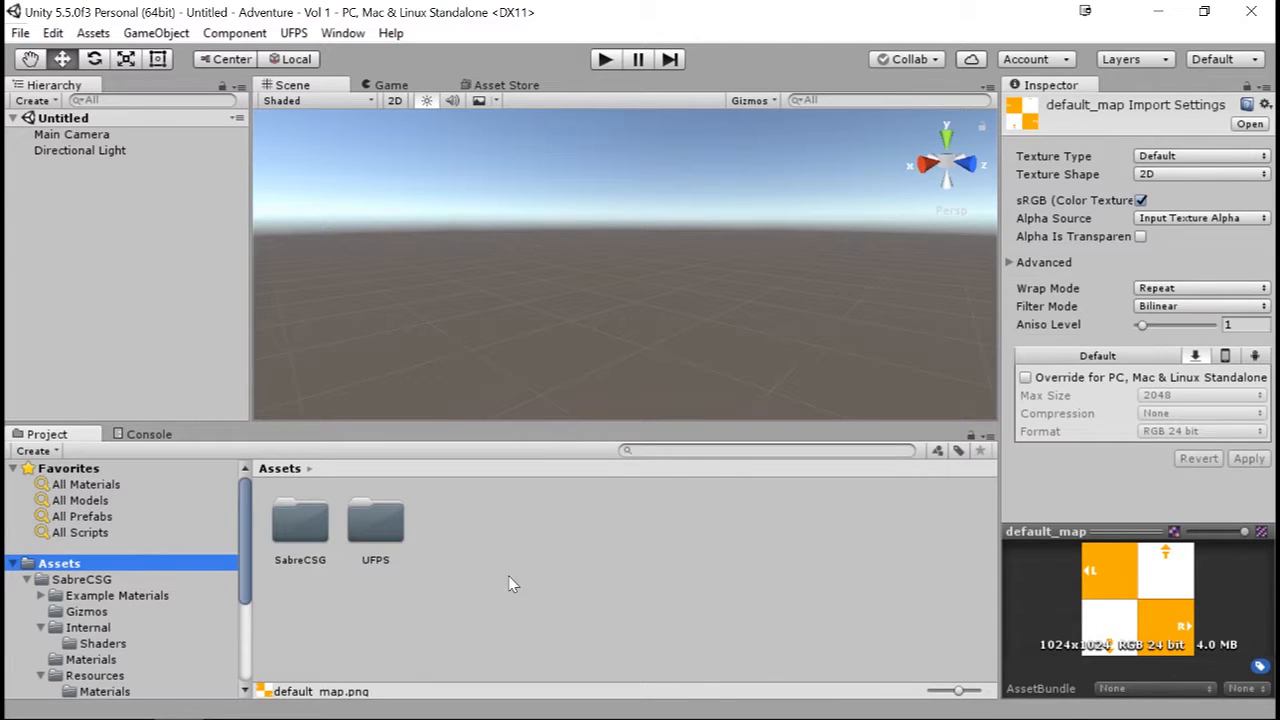
click(699, 450)
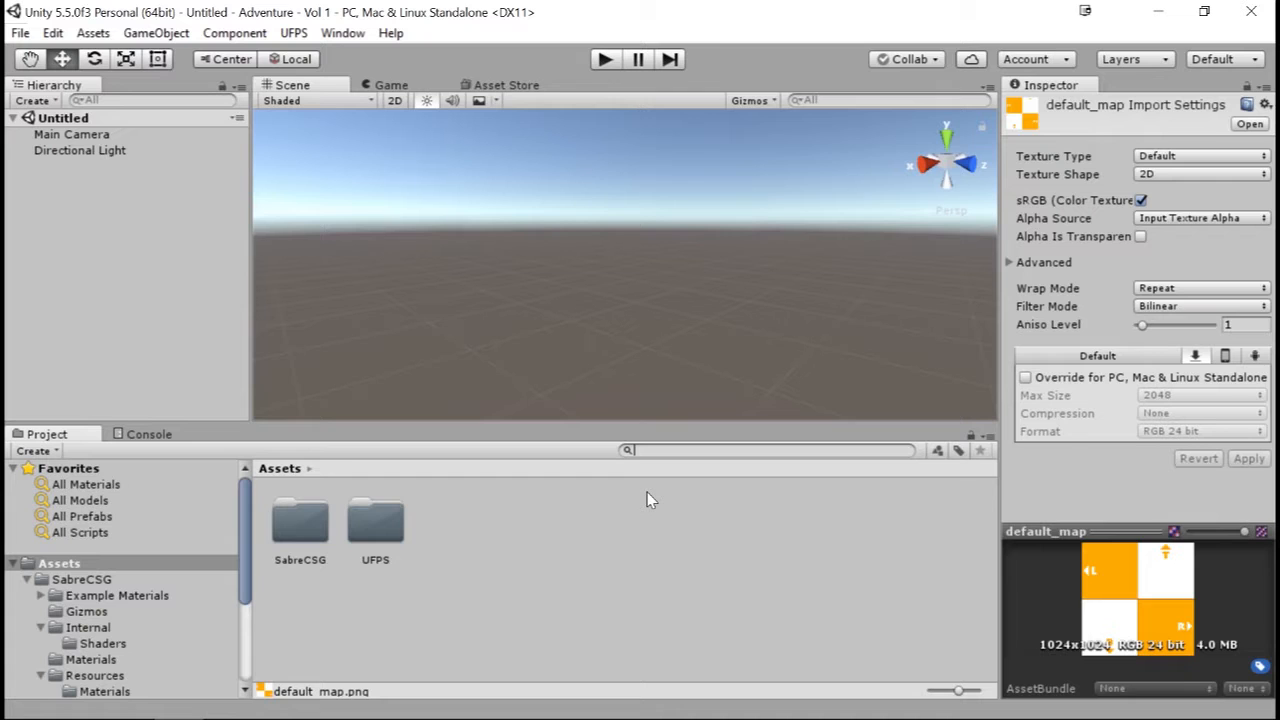
text(SkyCity)
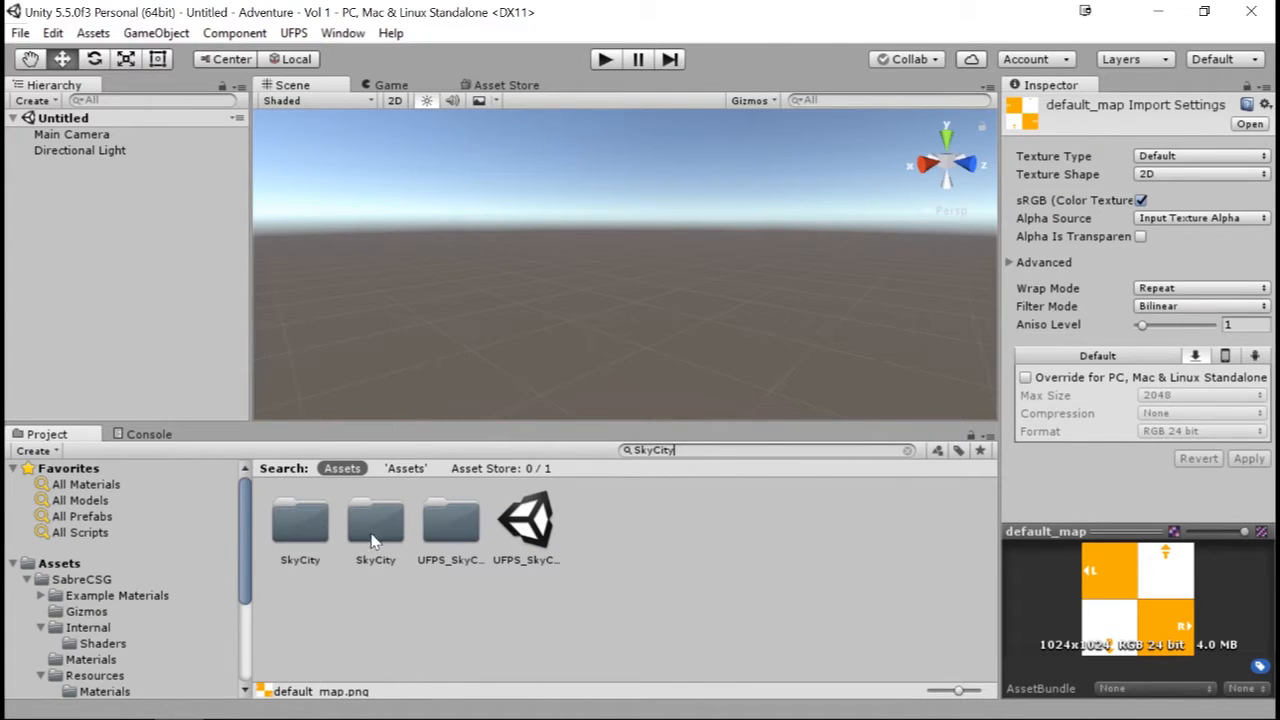
click(452, 536)
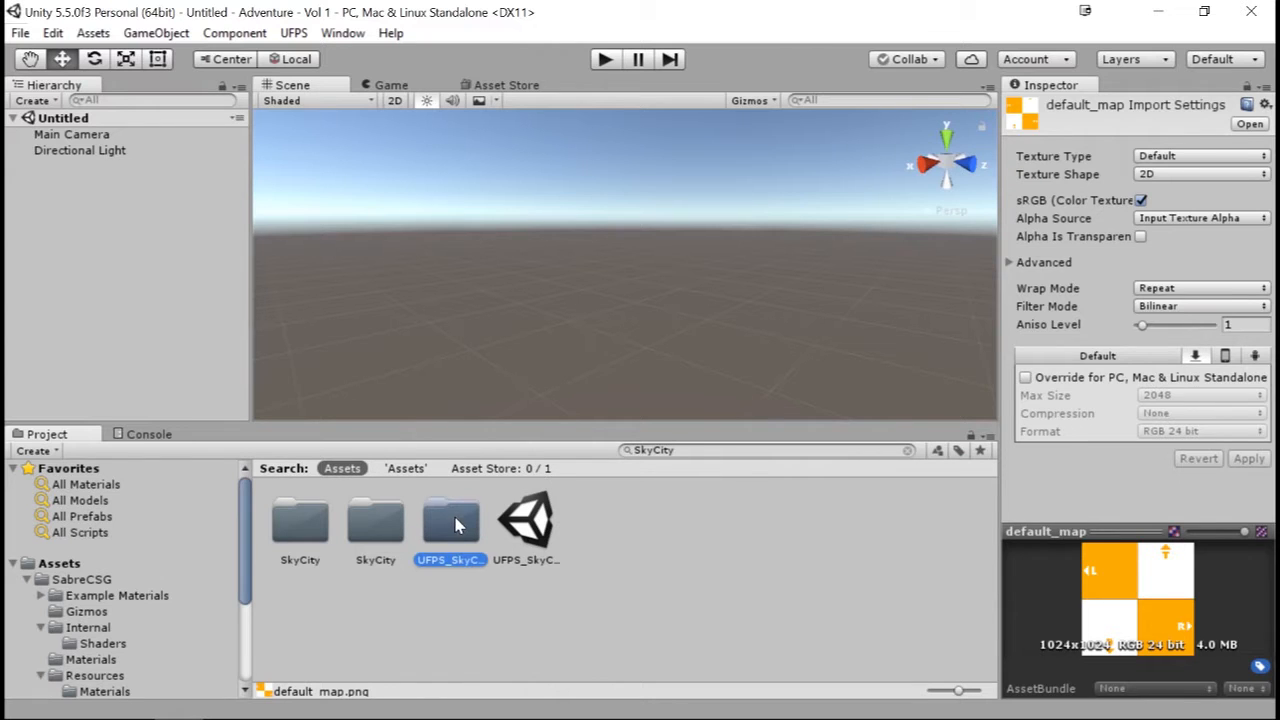
double_click(452, 537)
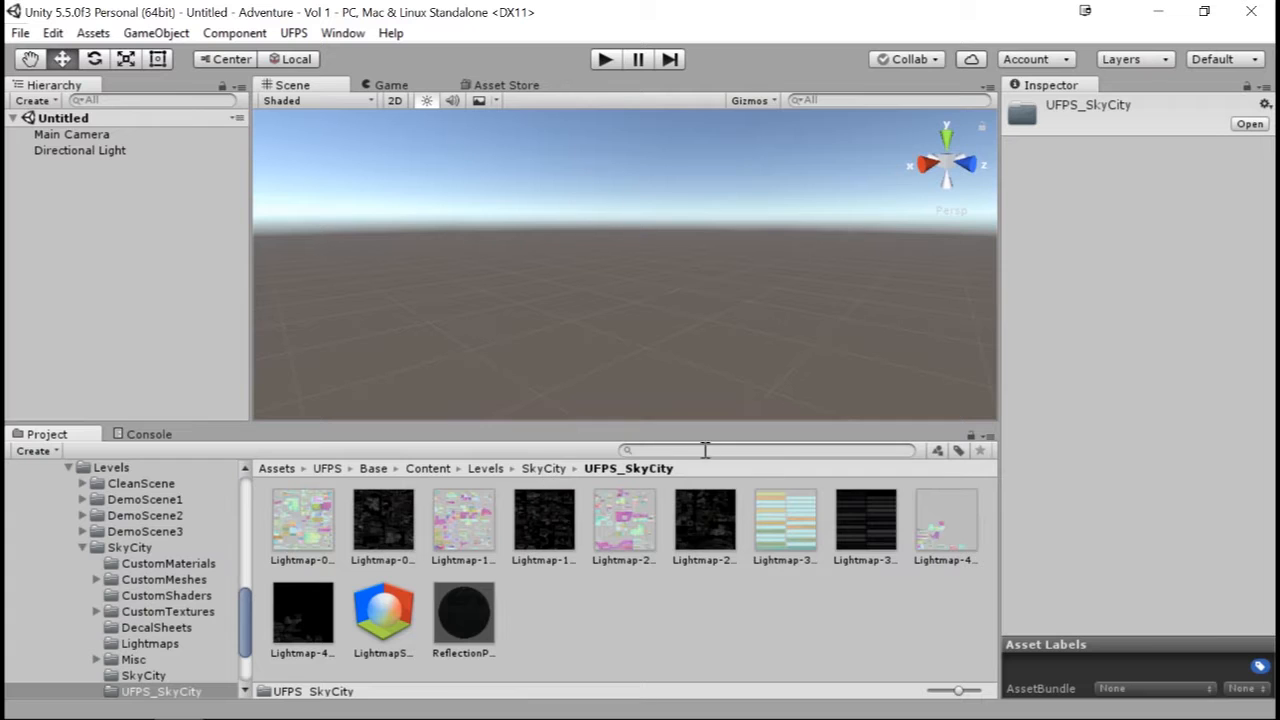
Search all project assets for skycity and open the UFPS_SkyCity scene.
click(665, 451)
text(sky)
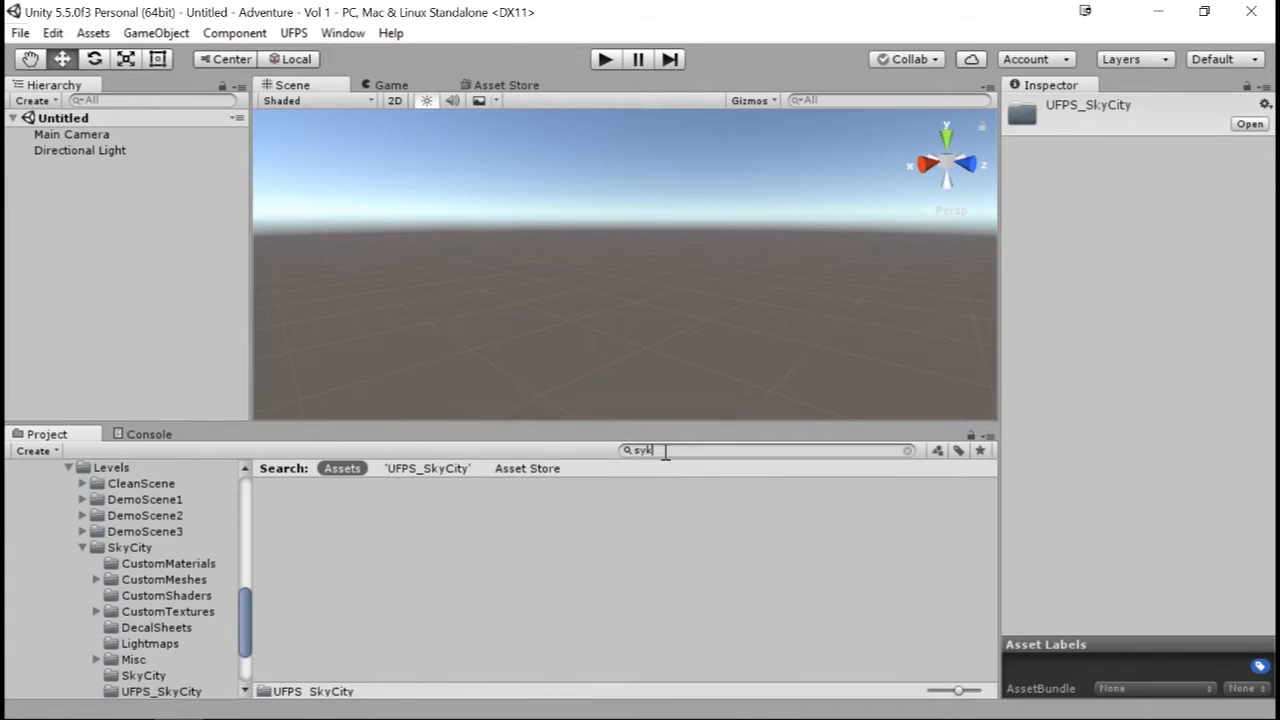
text(city)
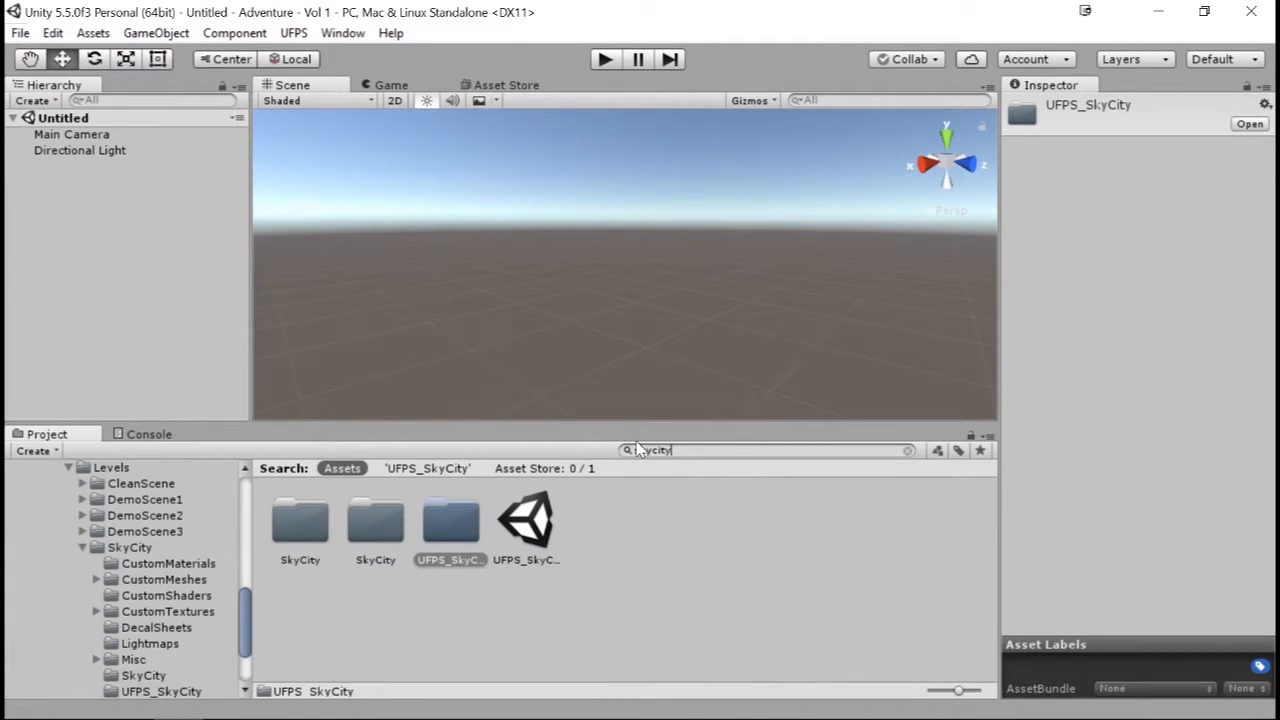
click(445, 474)
click(343, 468)
click(528, 525)
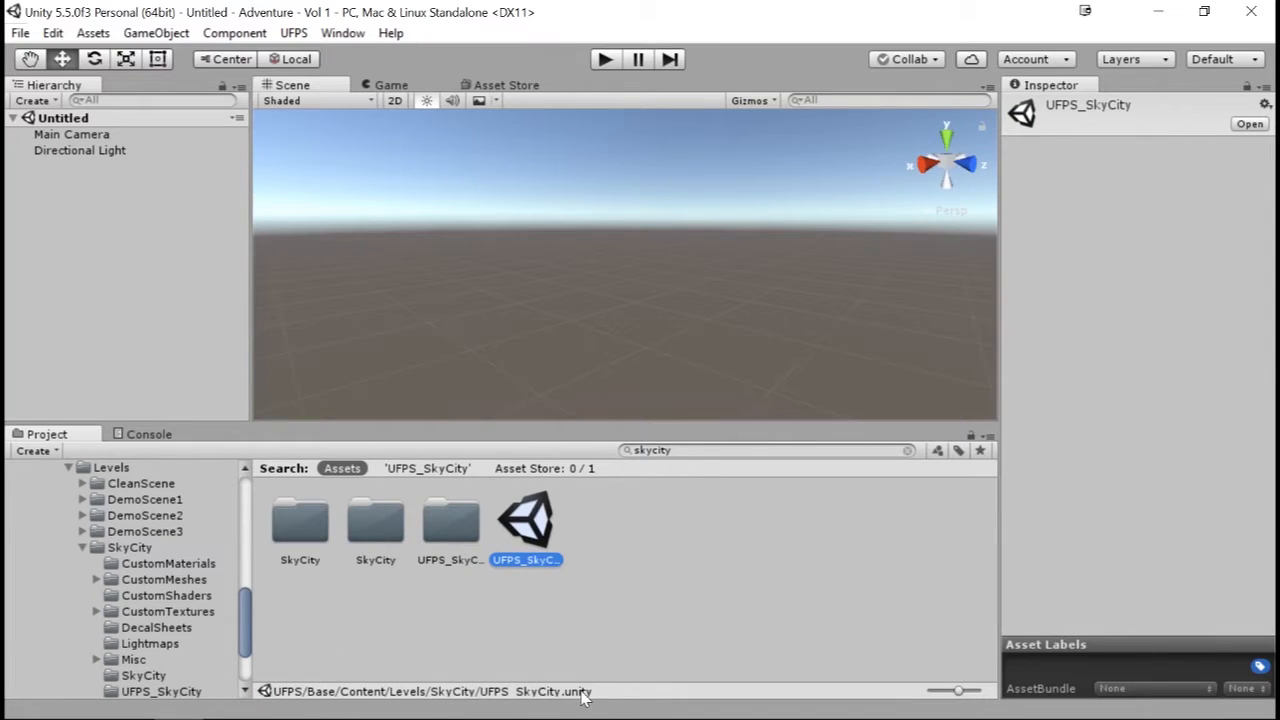
double_click(525, 530)
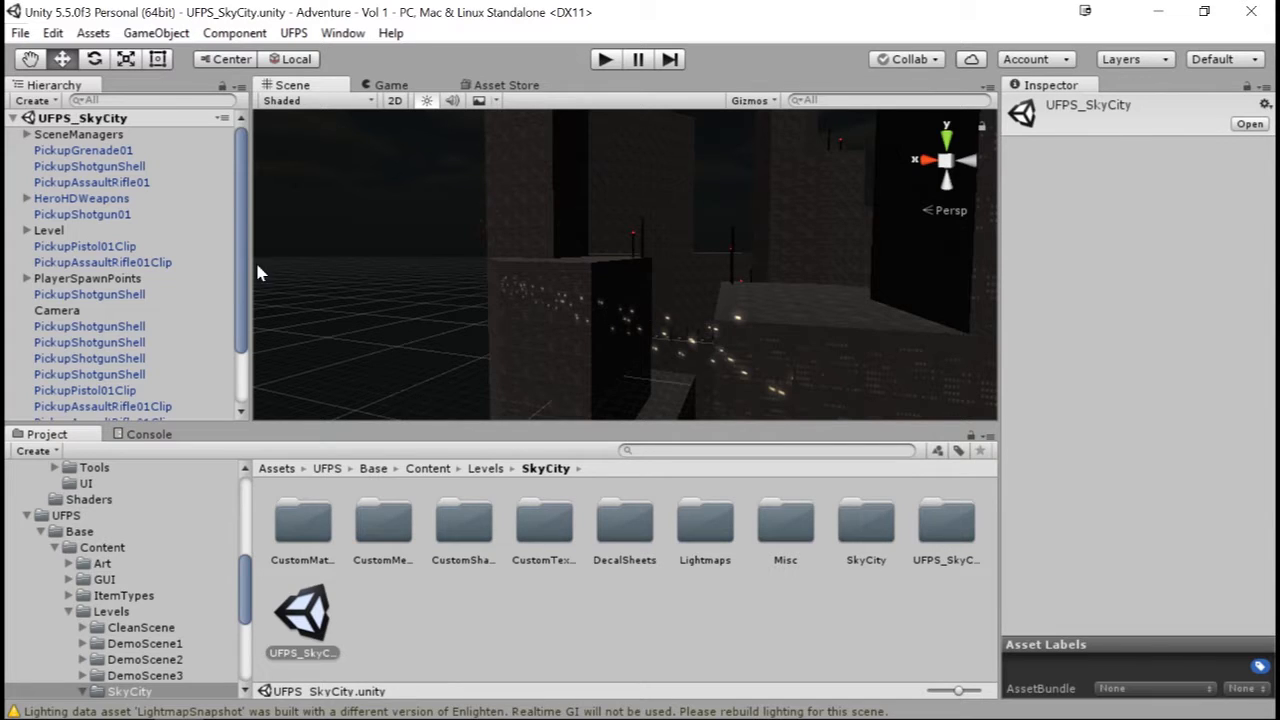
Expand the SceneManagers group, then select the HeroHDWeapons player object and frame it in the Scene view.
click(26, 134)
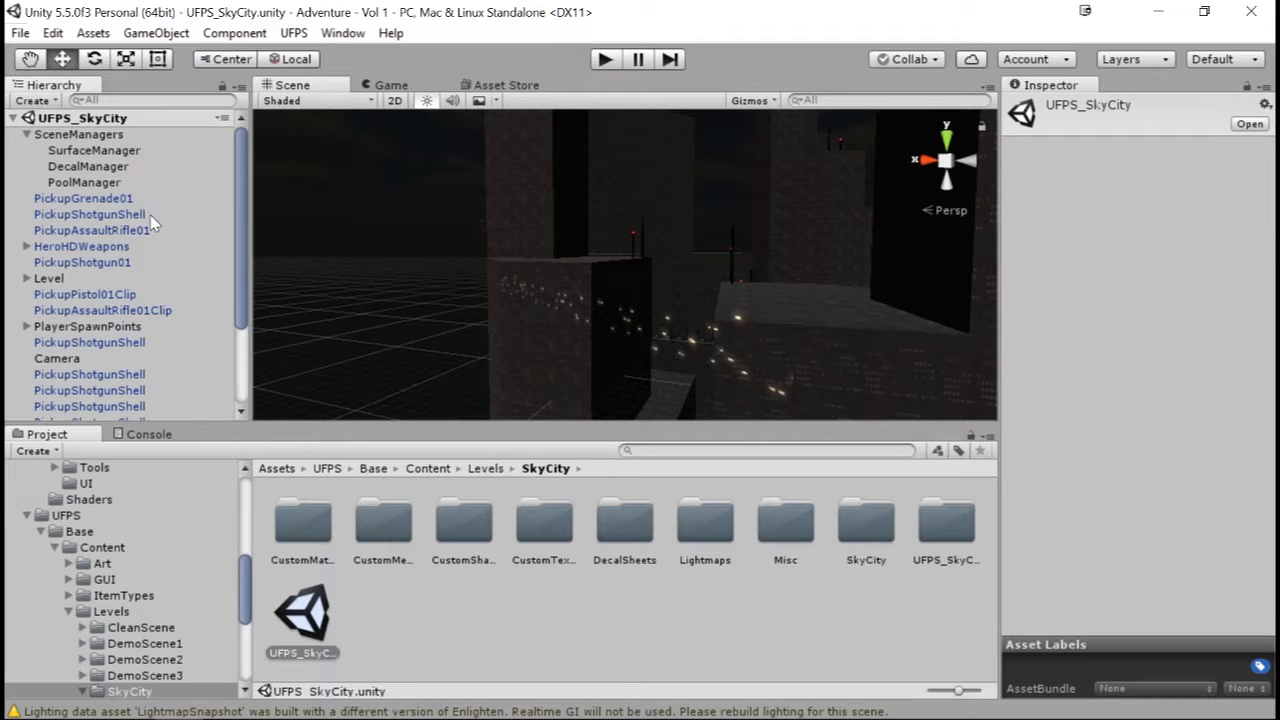
click(95, 247)
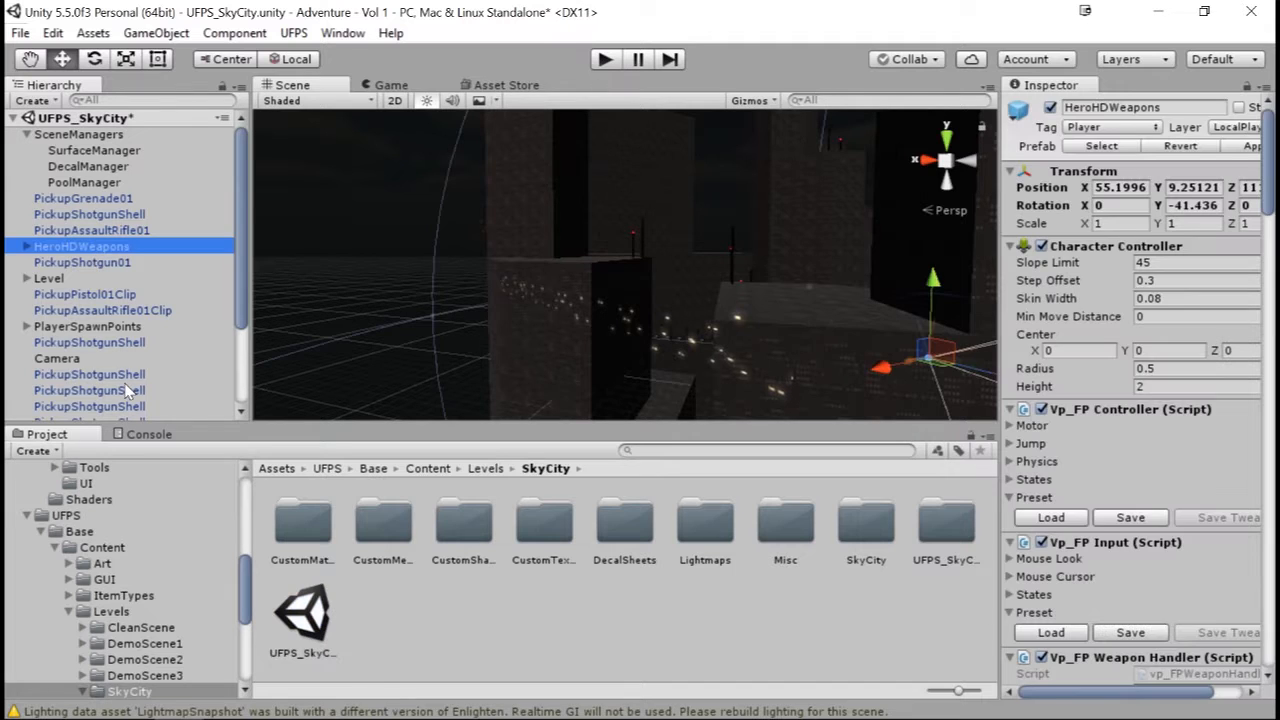
double_click(107, 250)
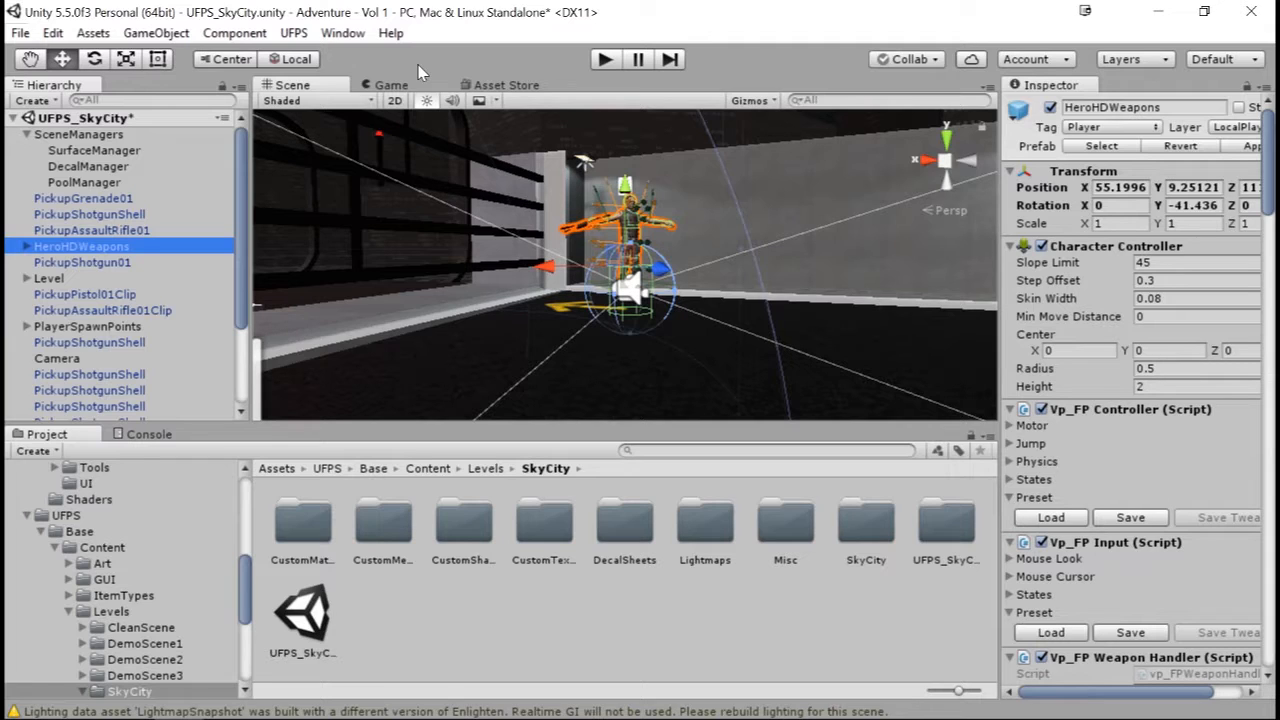
Switch through the Hand, Move, Rotate and Scale transform tools, ending with the Rect tool active.
click(30, 60)
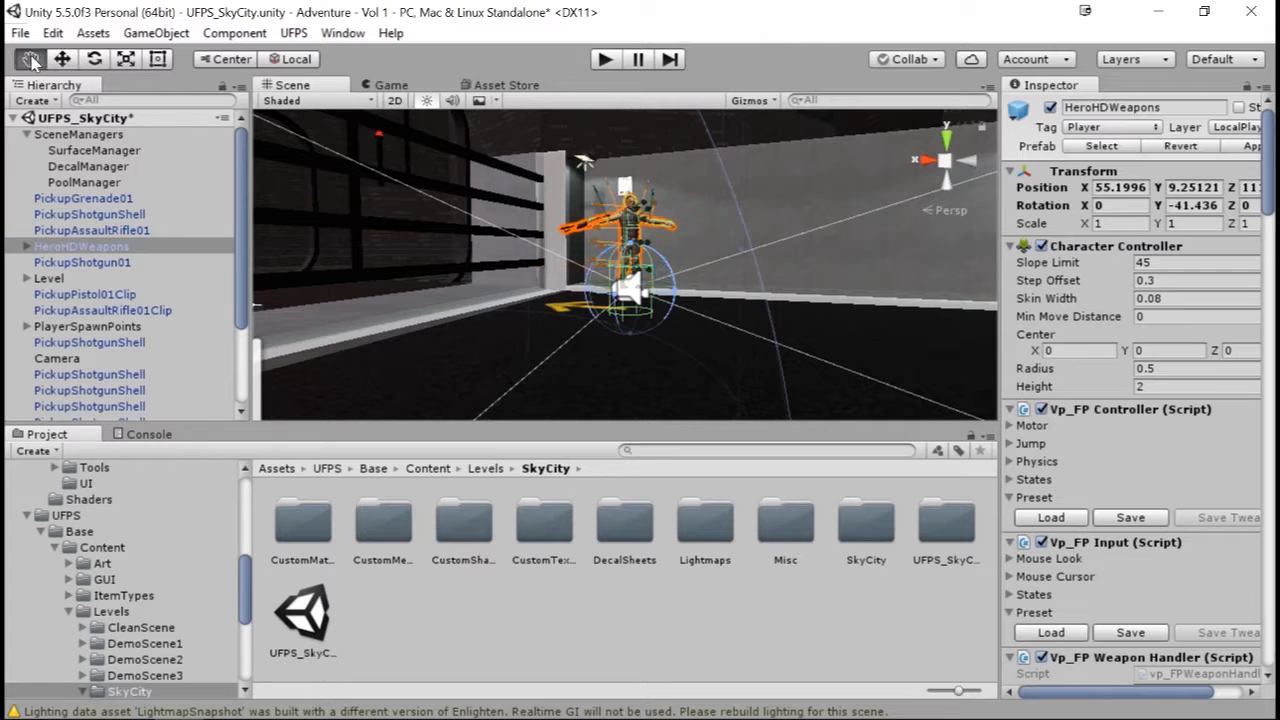
click(62, 60)
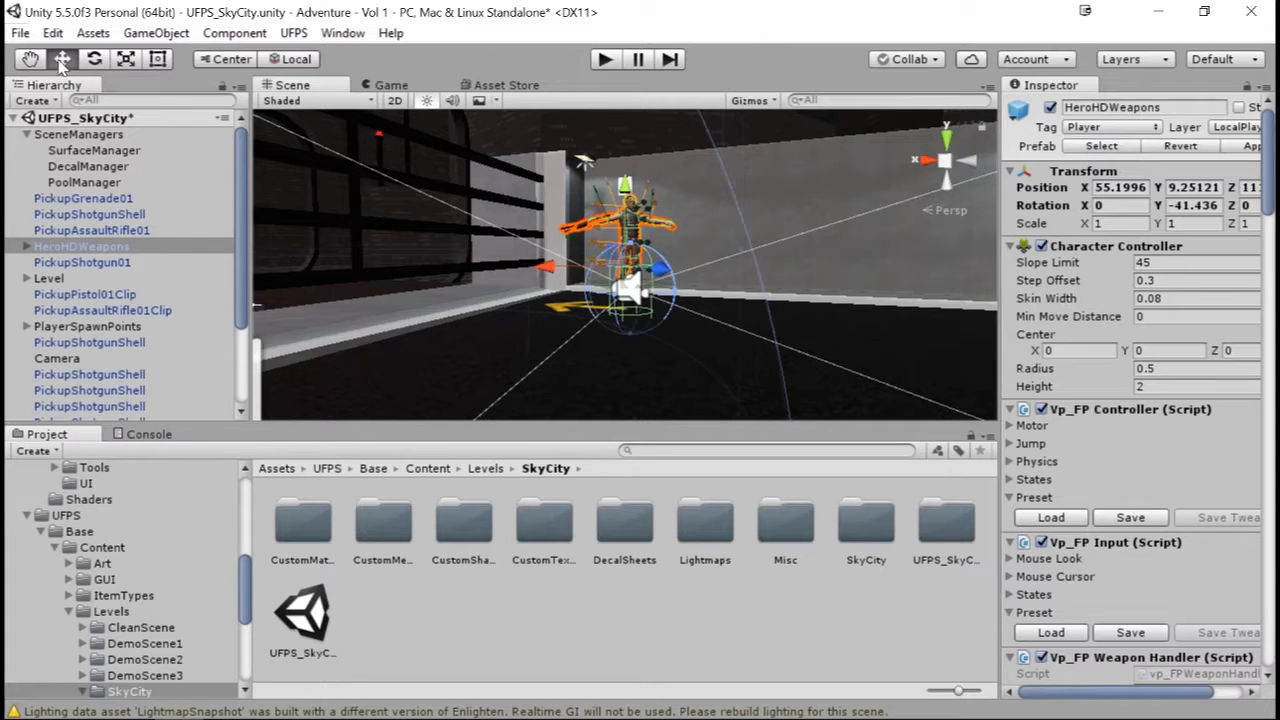
click(94, 59)
click(126, 59)
click(158, 59)
click(158, 59)
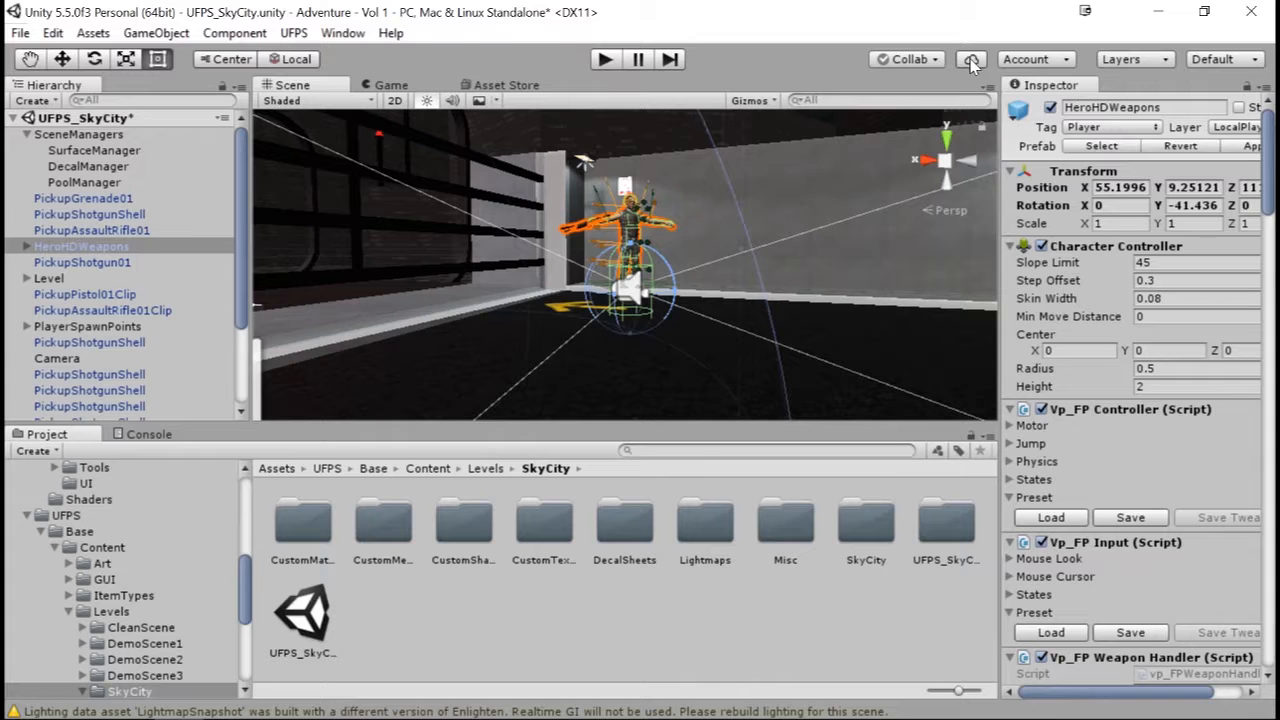
Review the available account options, scene layer visibility list and editor layout presets without changing any of them.
click(1067, 62)
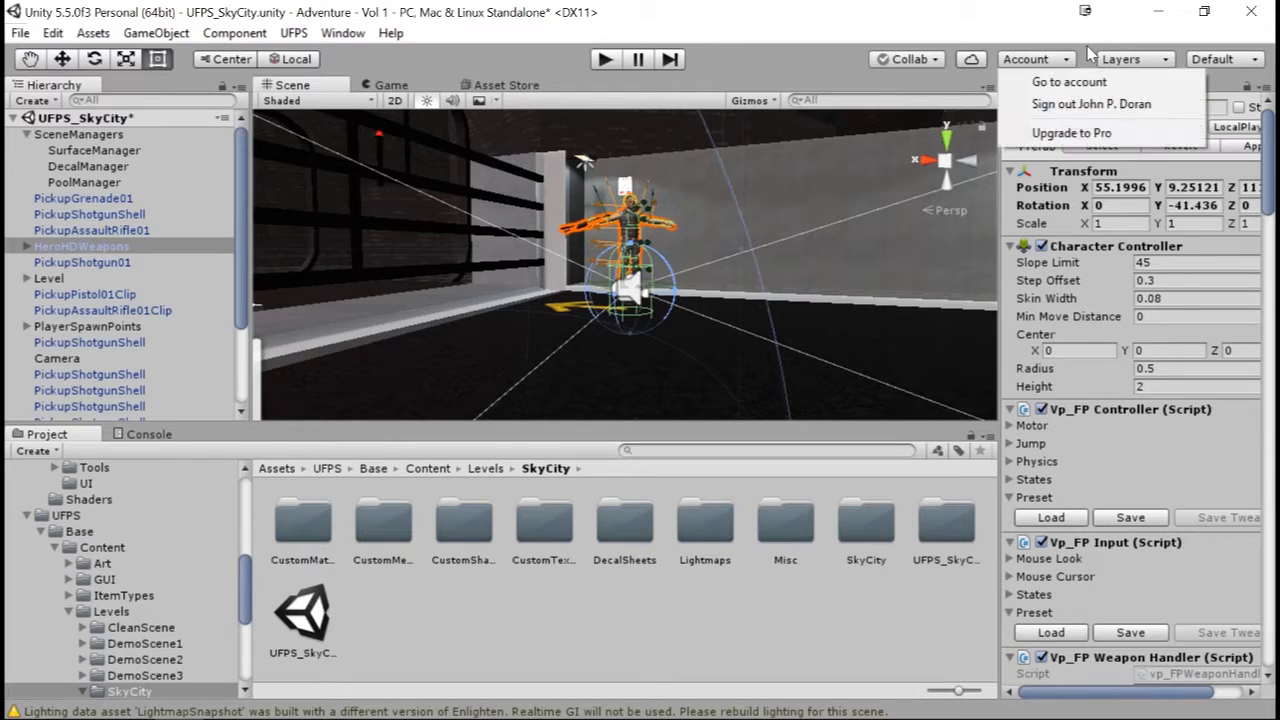
click(1128, 60)
click(1140, 62)
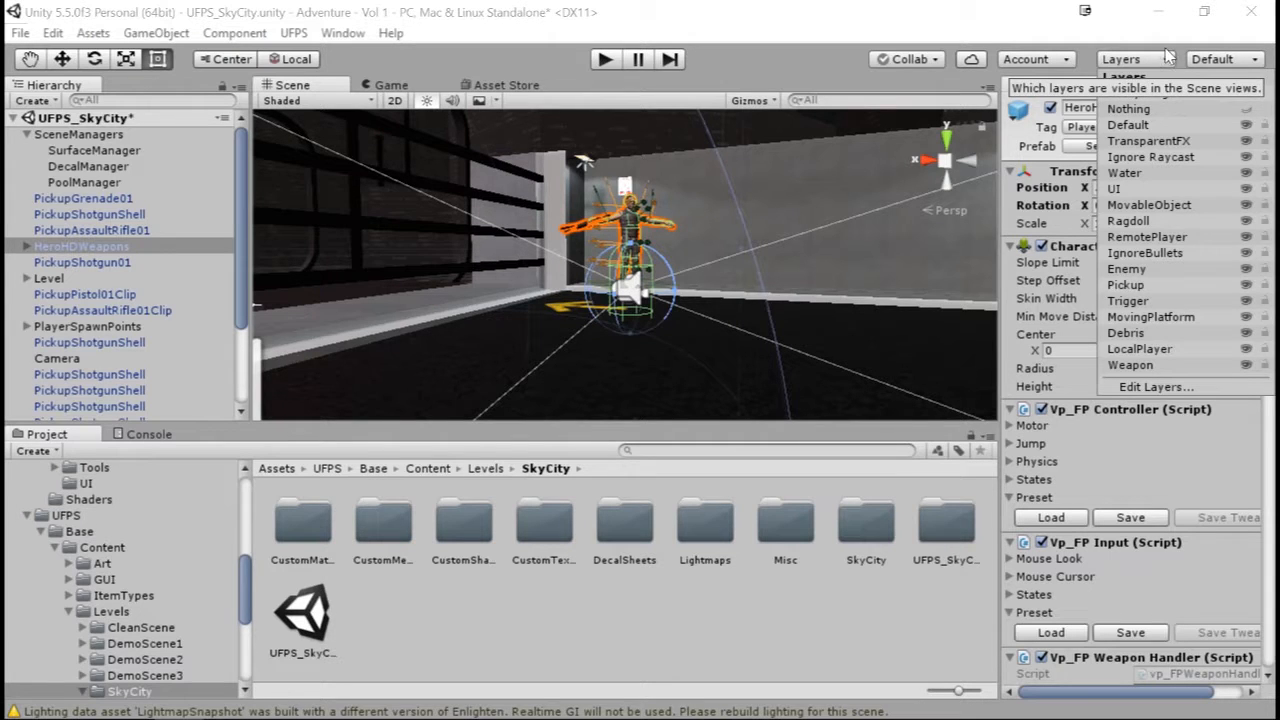
click(1163, 60)
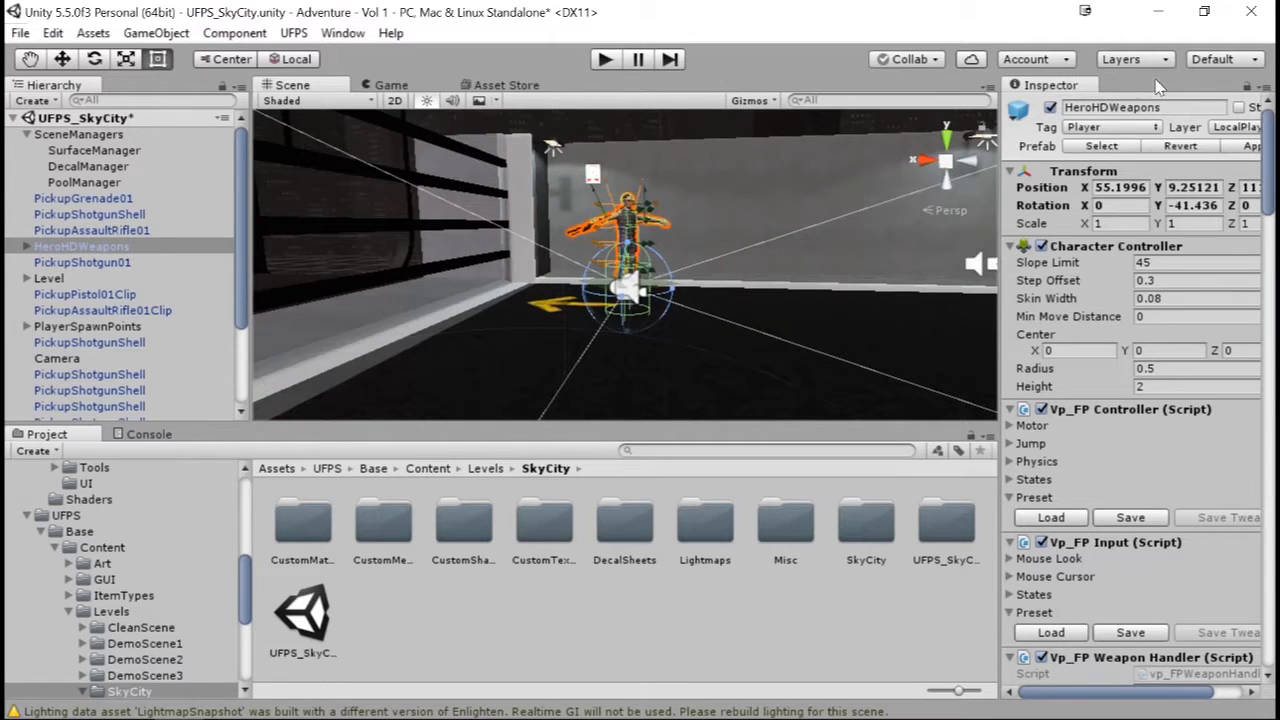
click(1252, 60)
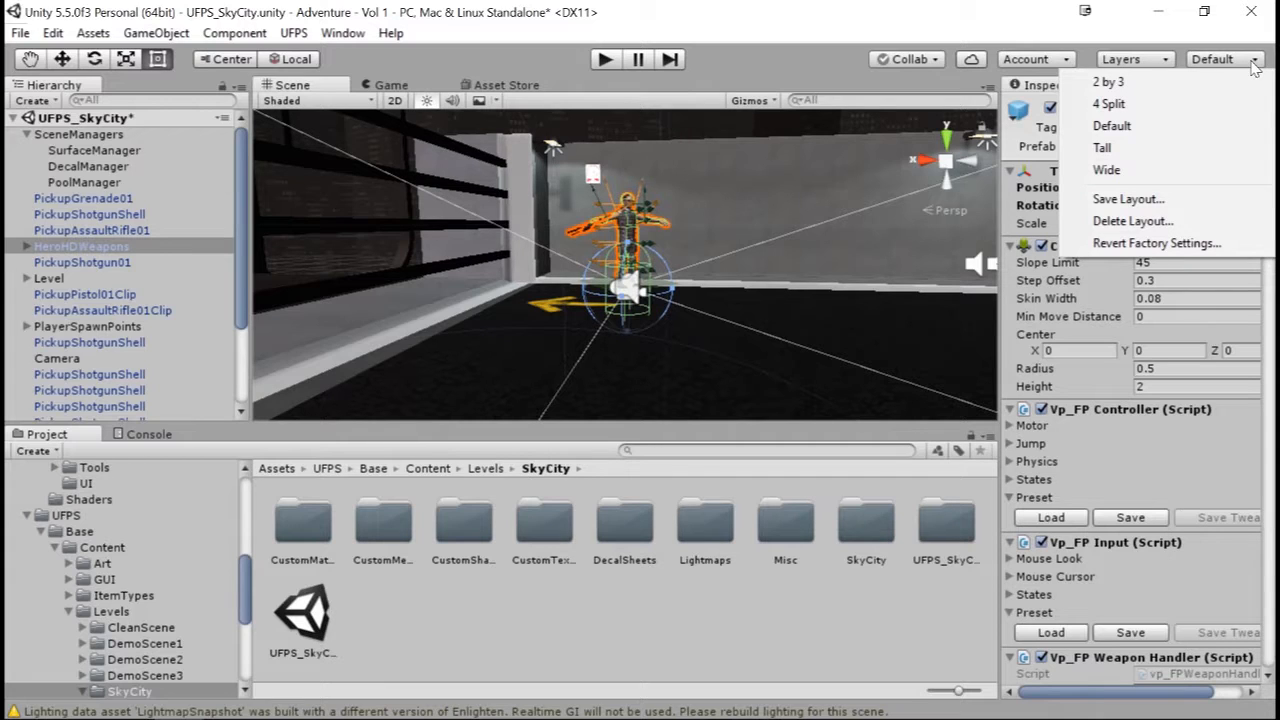
click(818, 247)
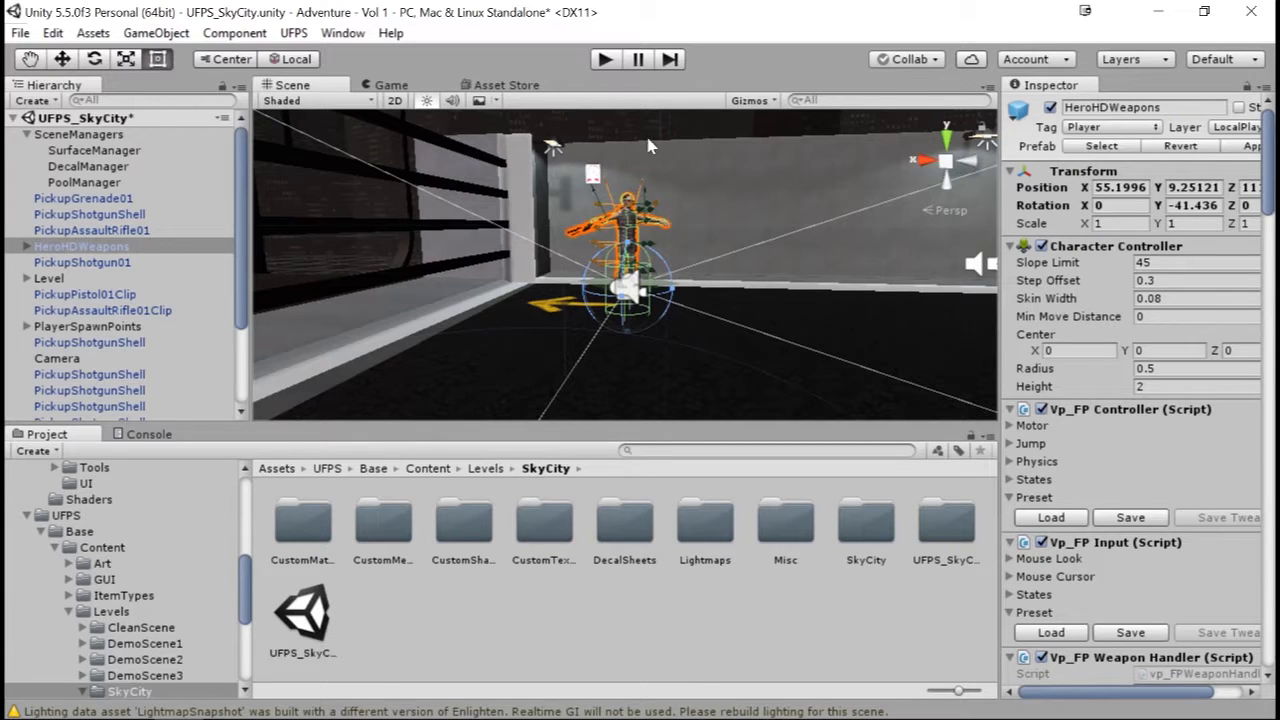
Play the SkyCity scene in the Game view, firing the pistol once and walking the player around.
click(378, 87)
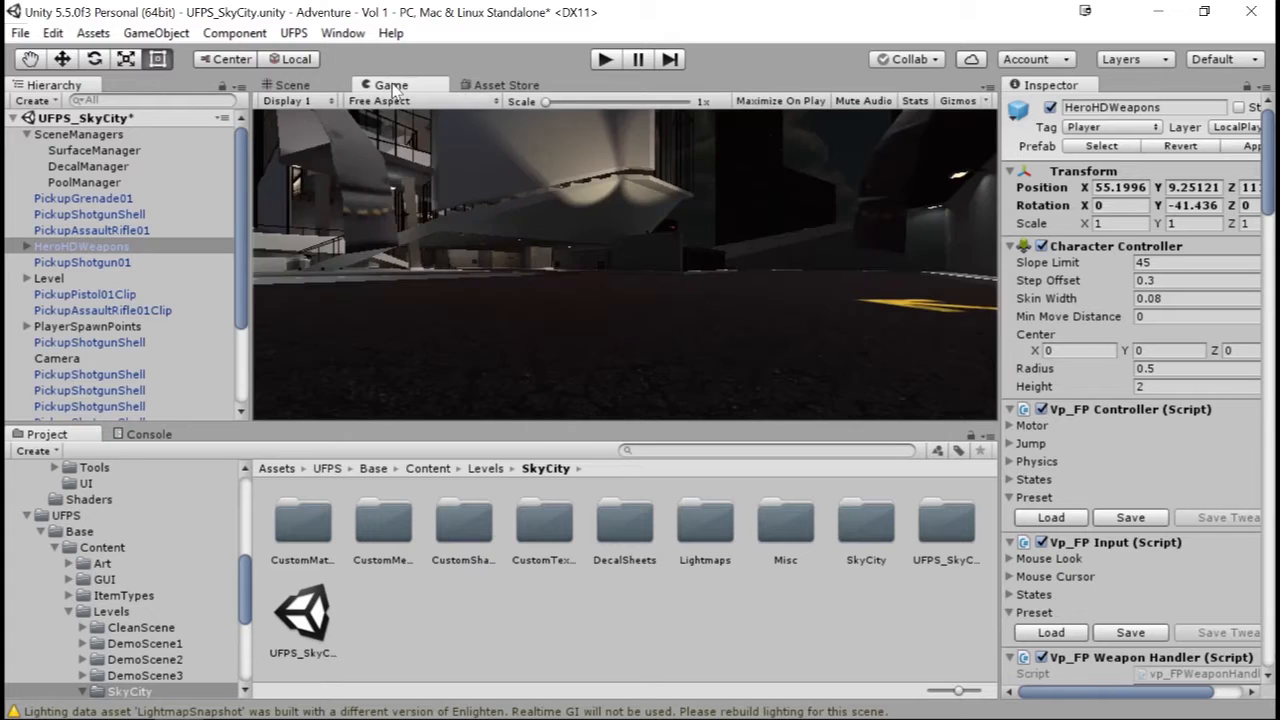
click(610, 63)
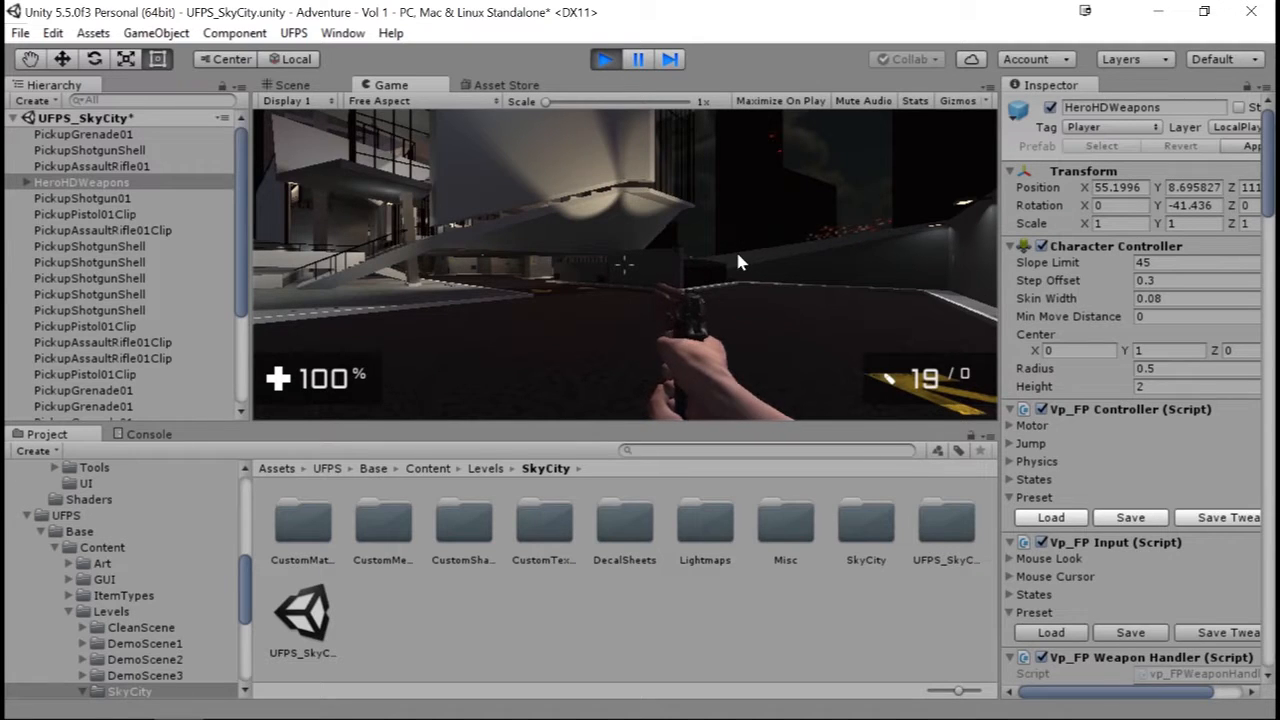
click(710, 250)
key(w)
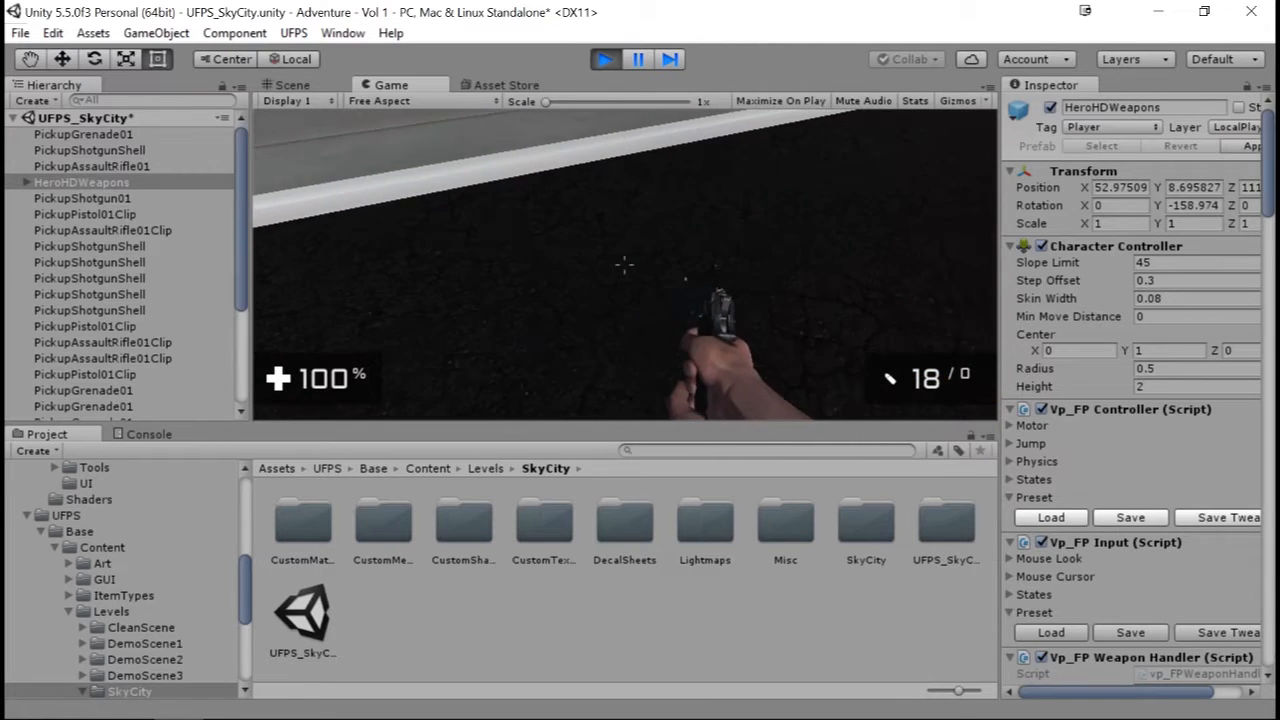
key(w)
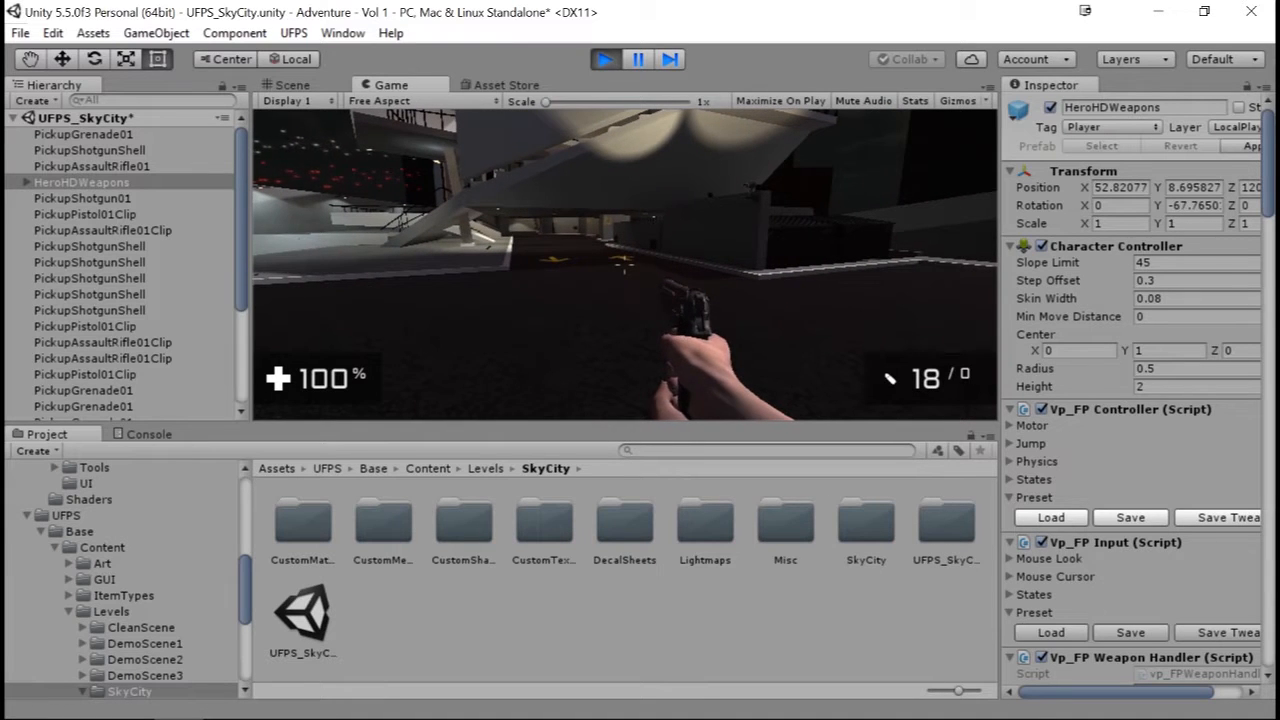
key(s)
key(a)
key(a)
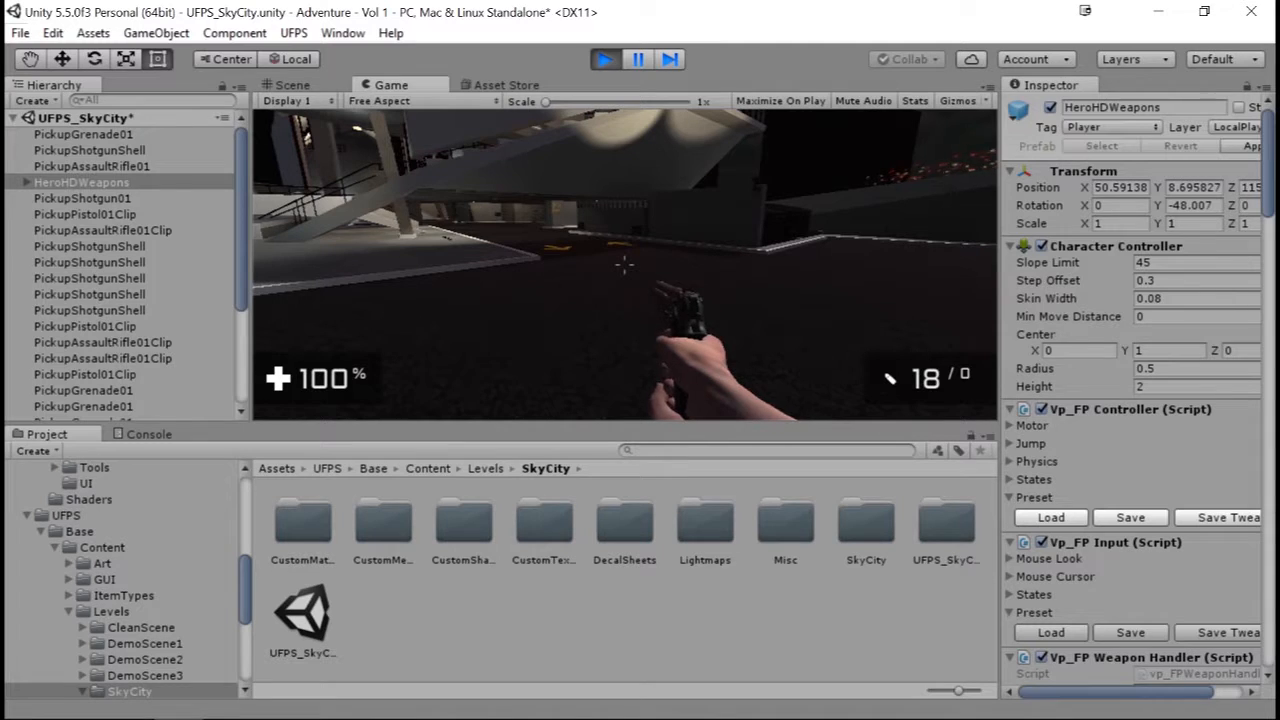
Stop the play test of the SkyCity scene and return to the Scene view.
key(Escape)
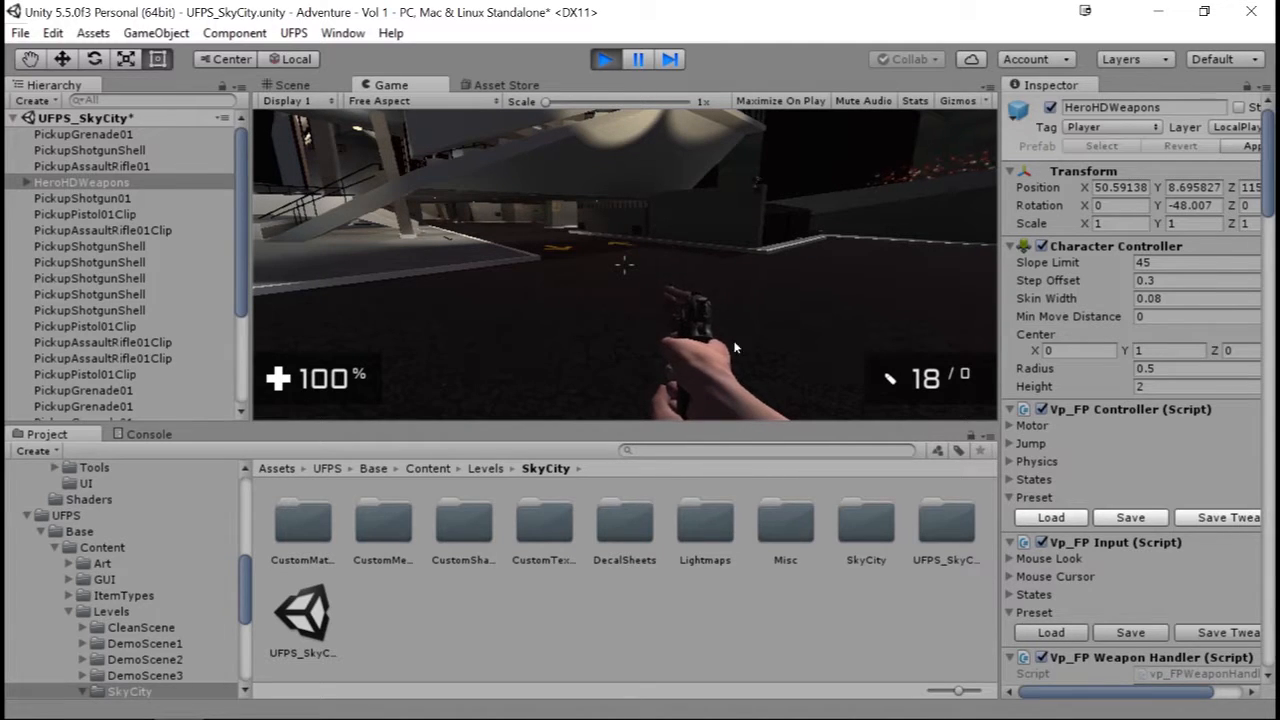
click(607, 59)
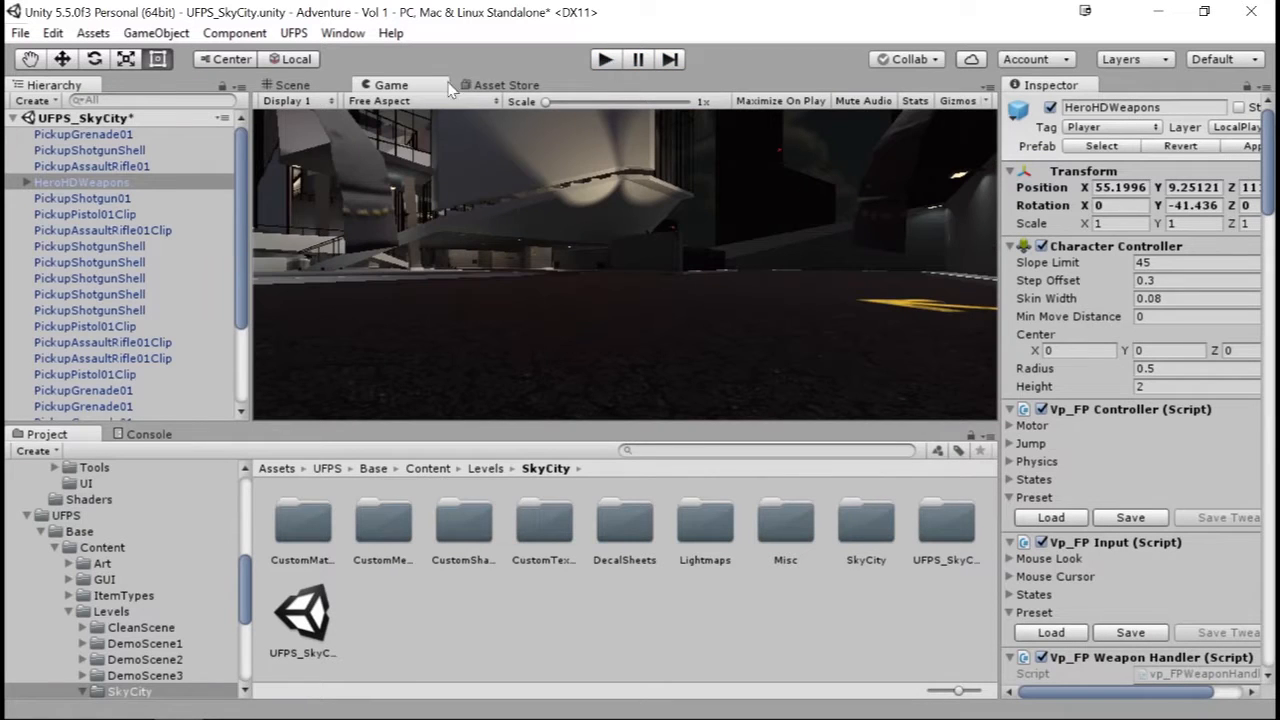
click(300, 85)
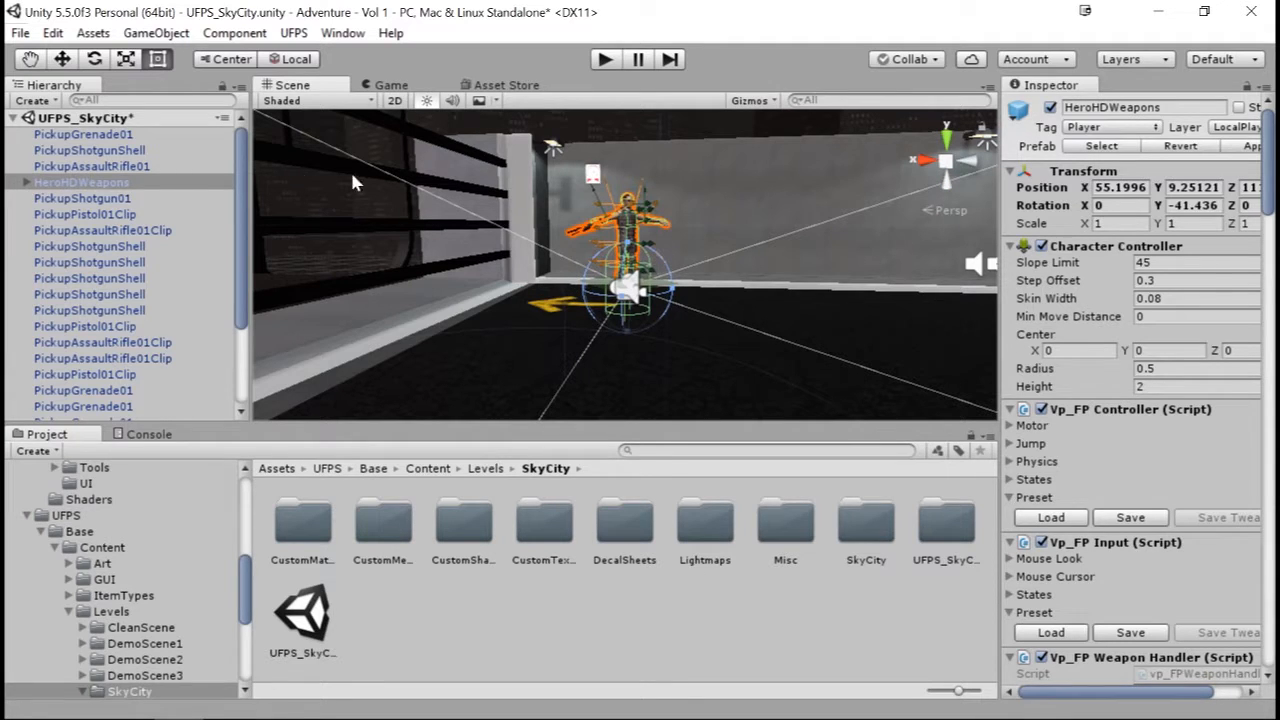
Inspect the components of an assault rifle clip, a shotgun shell, a pistol clip pickup and the garage wall behind the character.
click(101, 230)
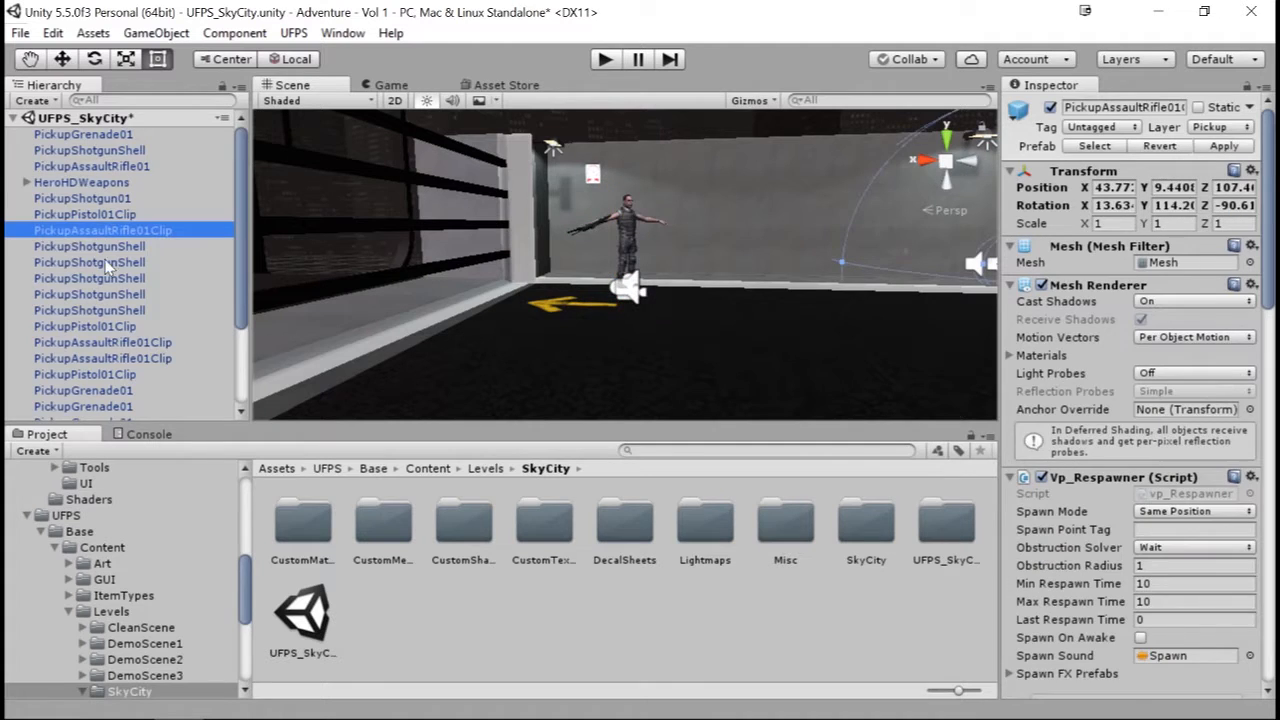
click(106, 264)
click(92, 326)
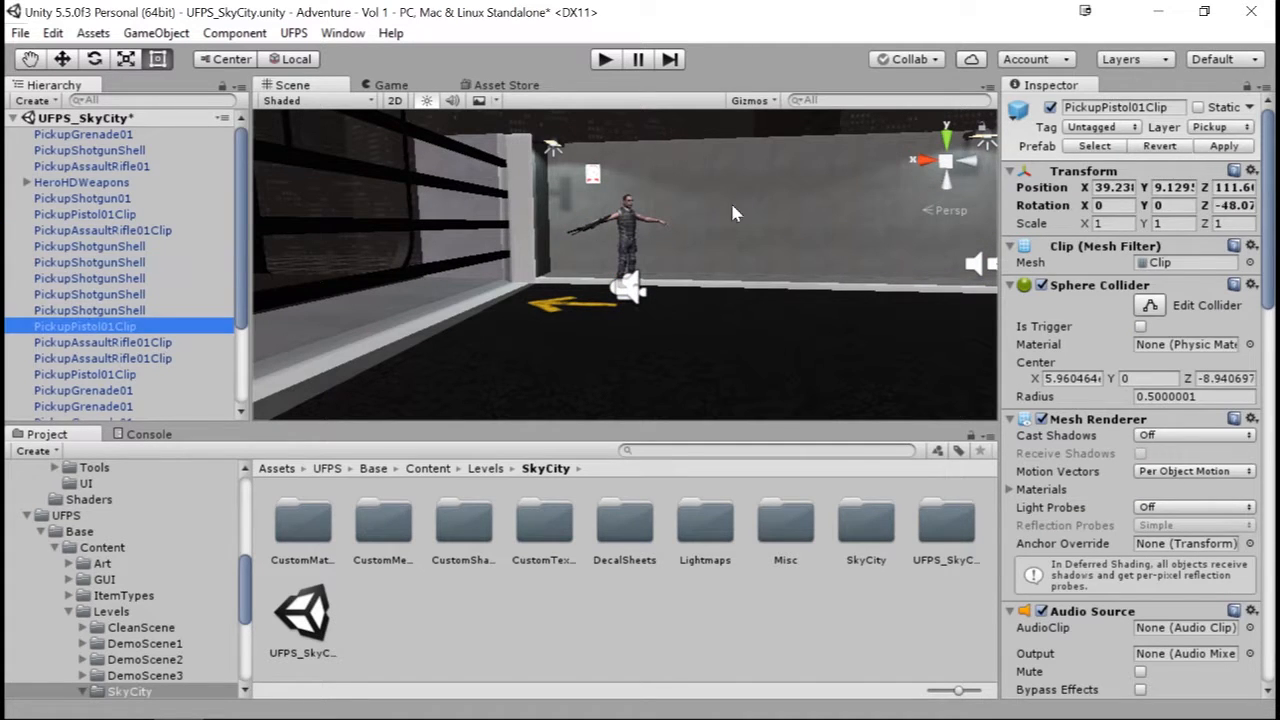
click(757, 192)
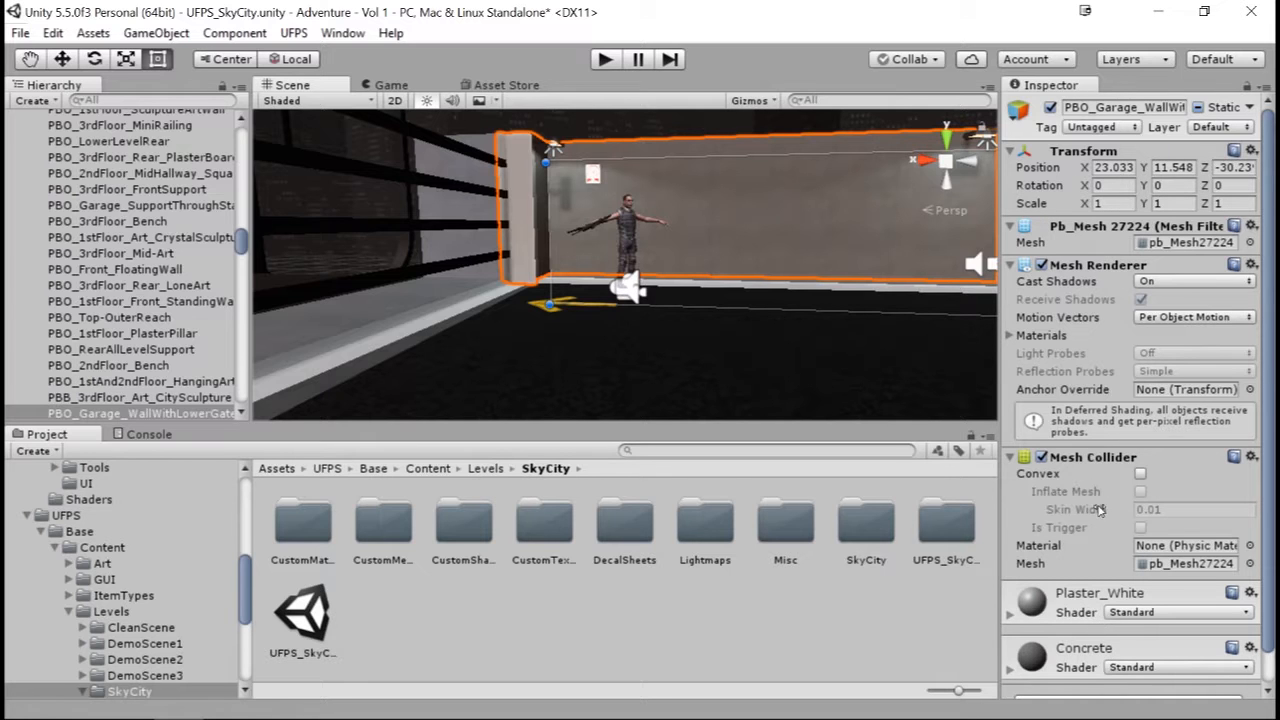
mouse_move(1099, 510)
Inspect the components of the first PickupShotgunShell, then reselect the garage wall behind the character.
drag(243, 255, 250, 148)
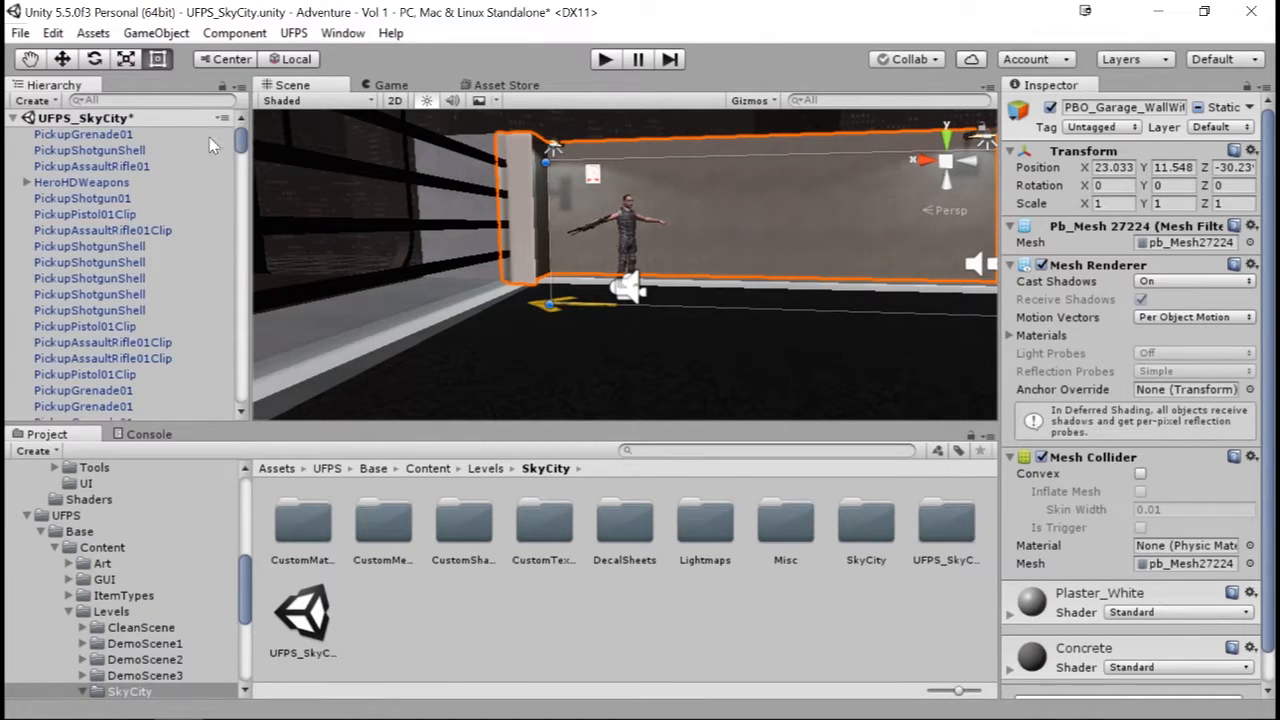
click(130, 150)
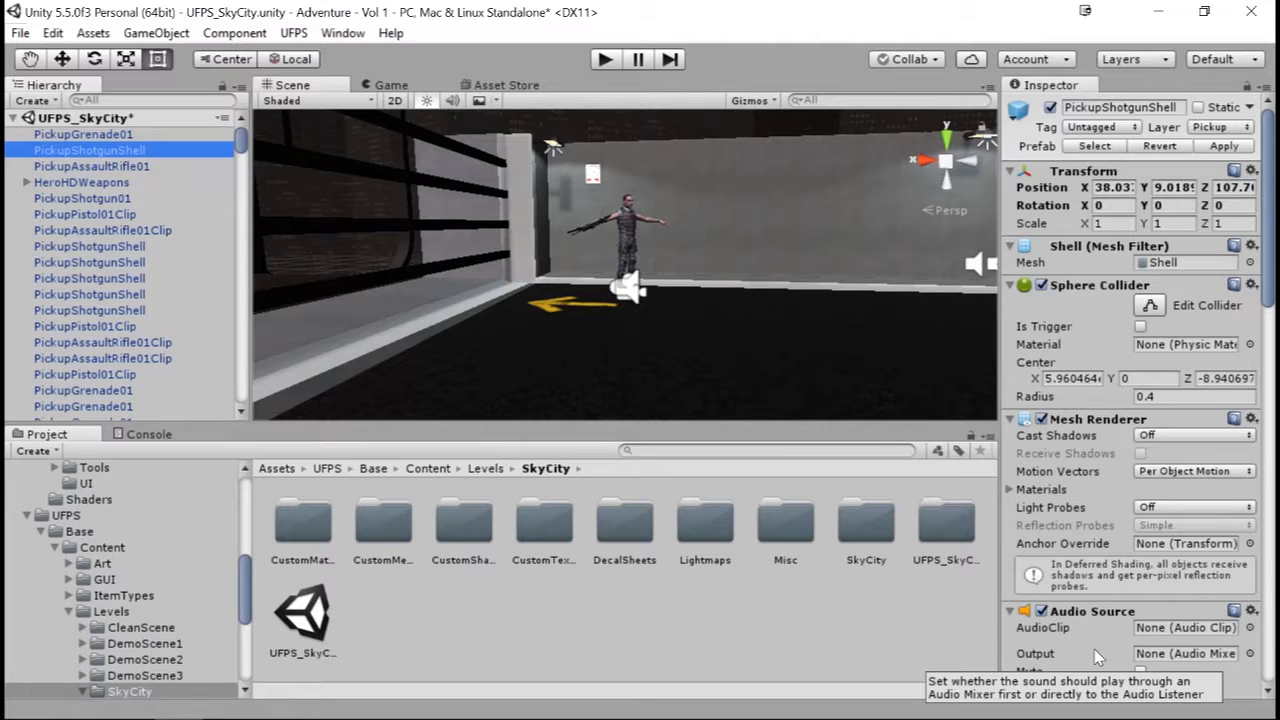
click(857, 218)
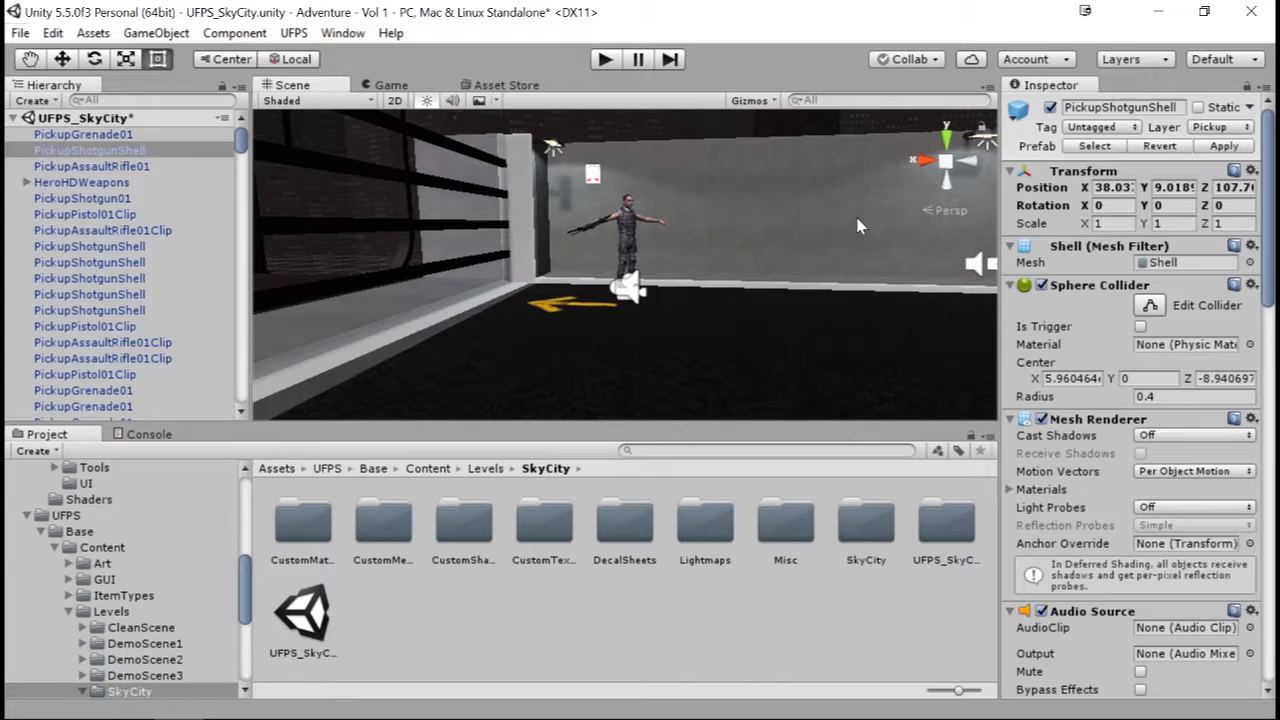
click(857, 225)
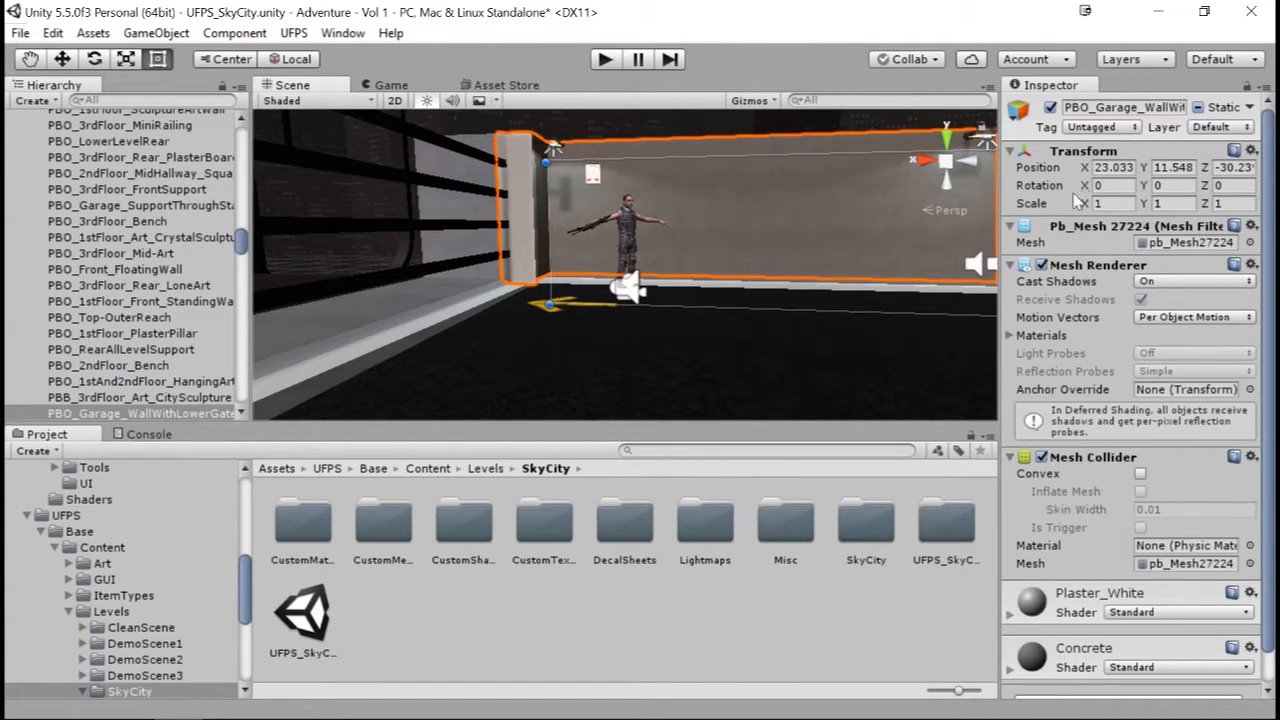
Try the garage wall at an X position of 10, then undo the move.
click(1113, 168)
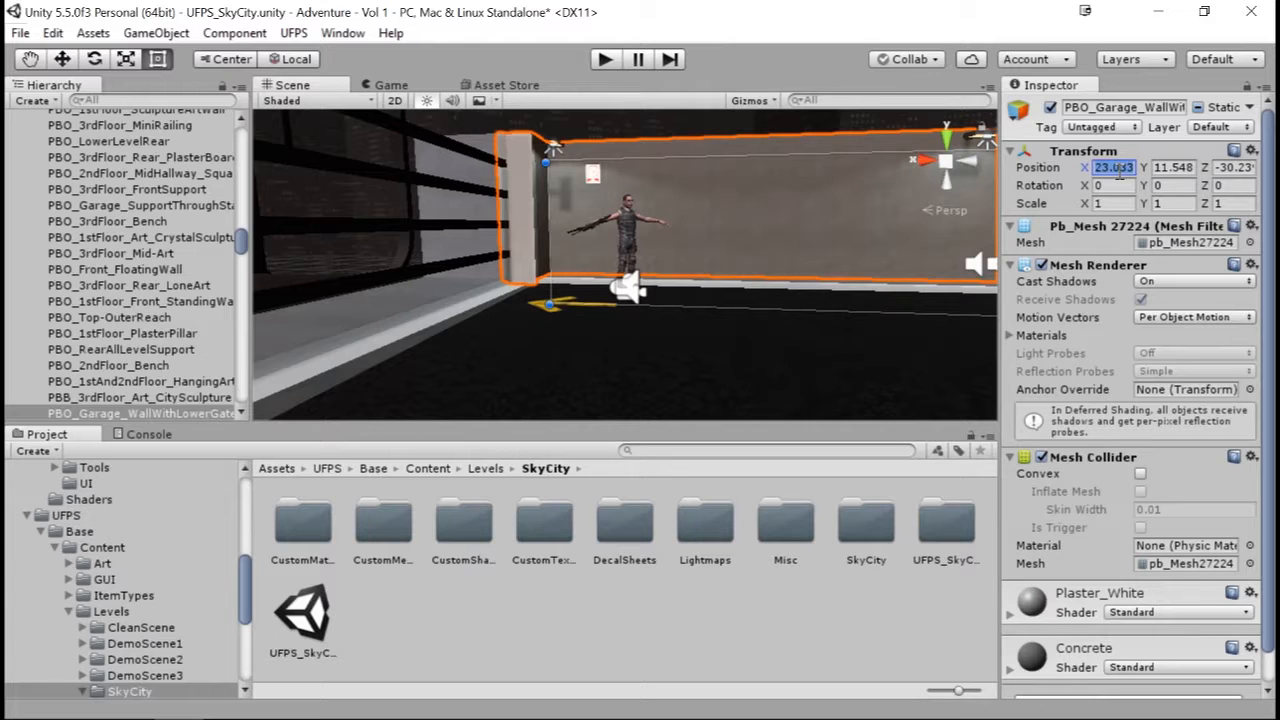
text(10)
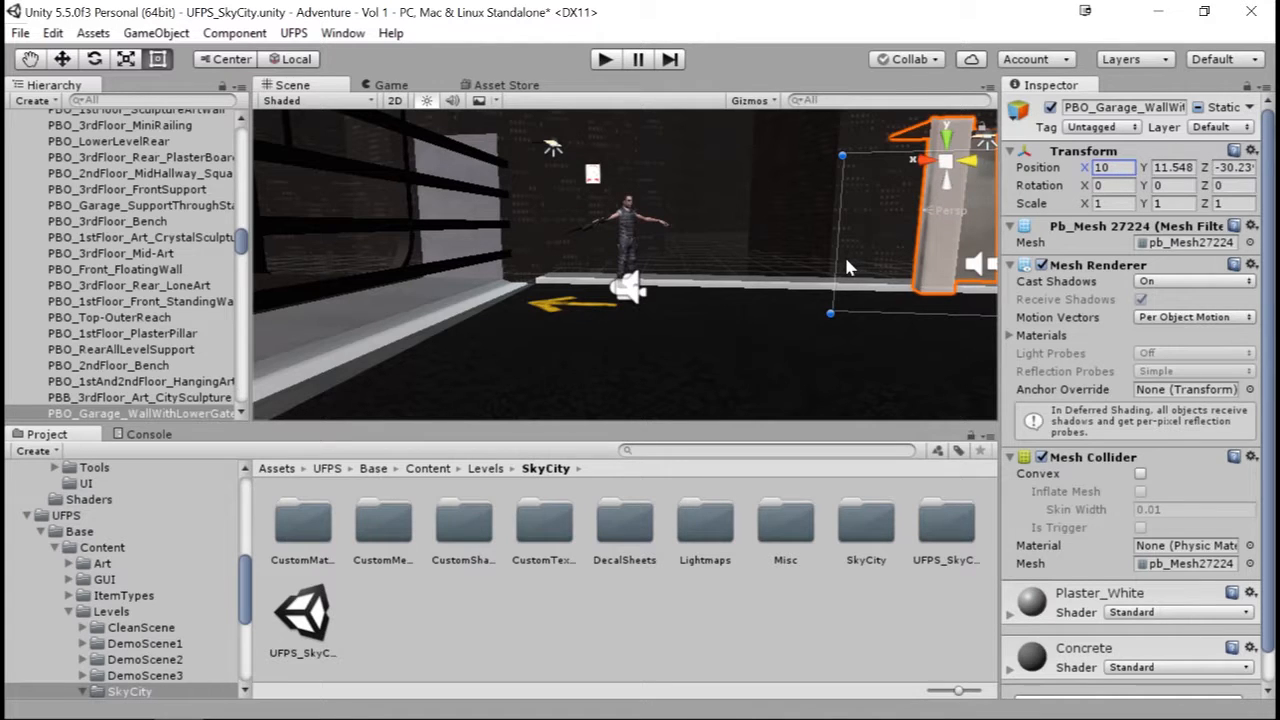
key(ctrl+z)
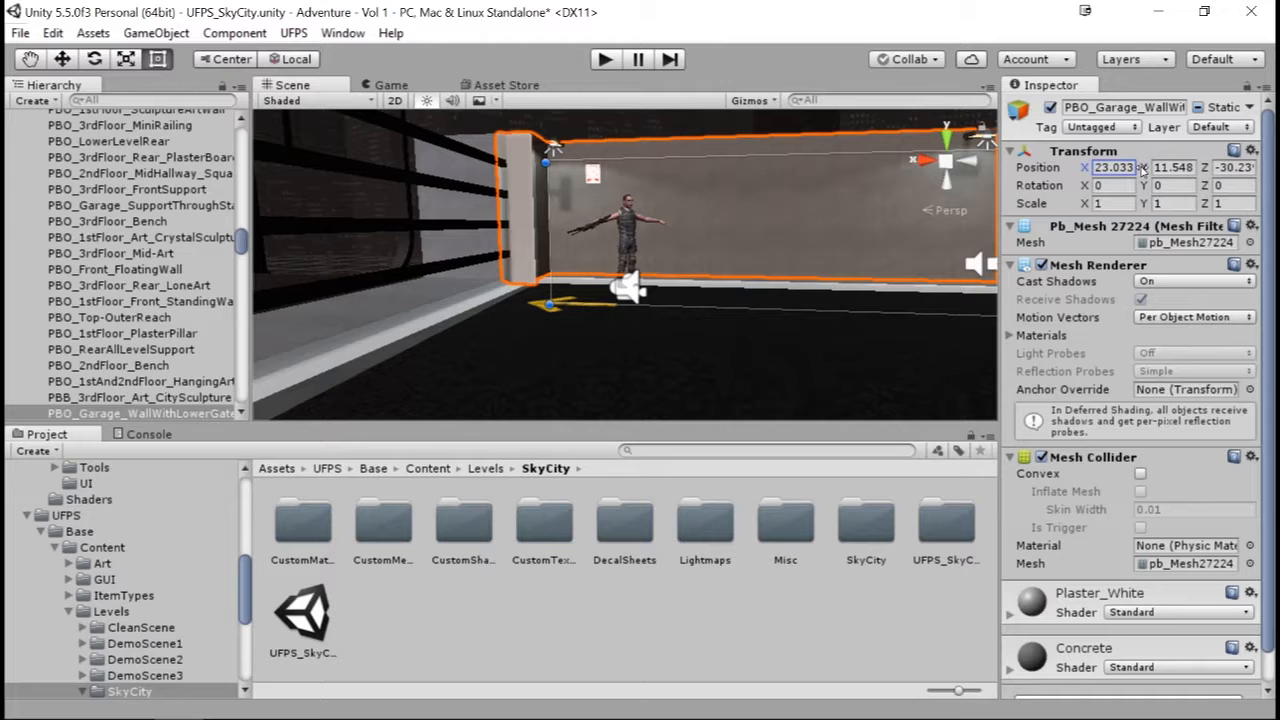
key(Tab)
drag(1142, 170, 1048, 243)
Expand the garage wall's Mesh Renderer materials and locate its Element 0 Concrete material among the project assets.
scroll(1060, 330, down, 1)
click(1030, 301)
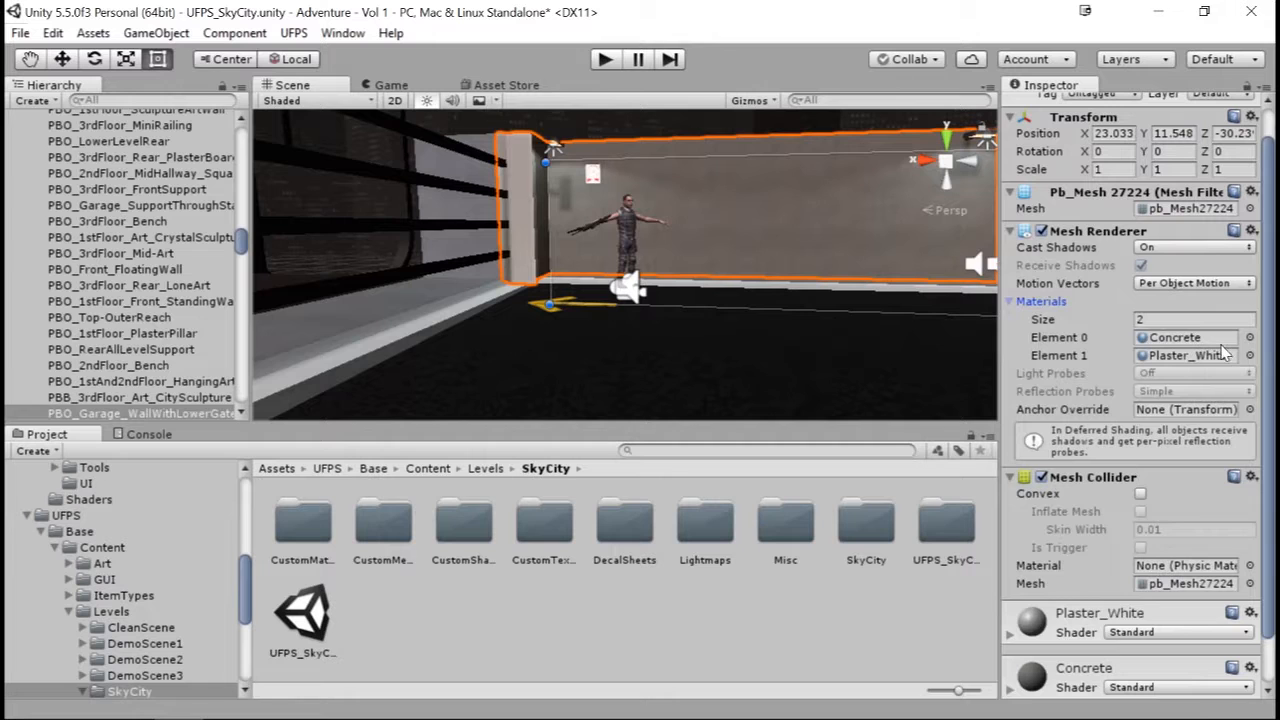
click(1226, 340)
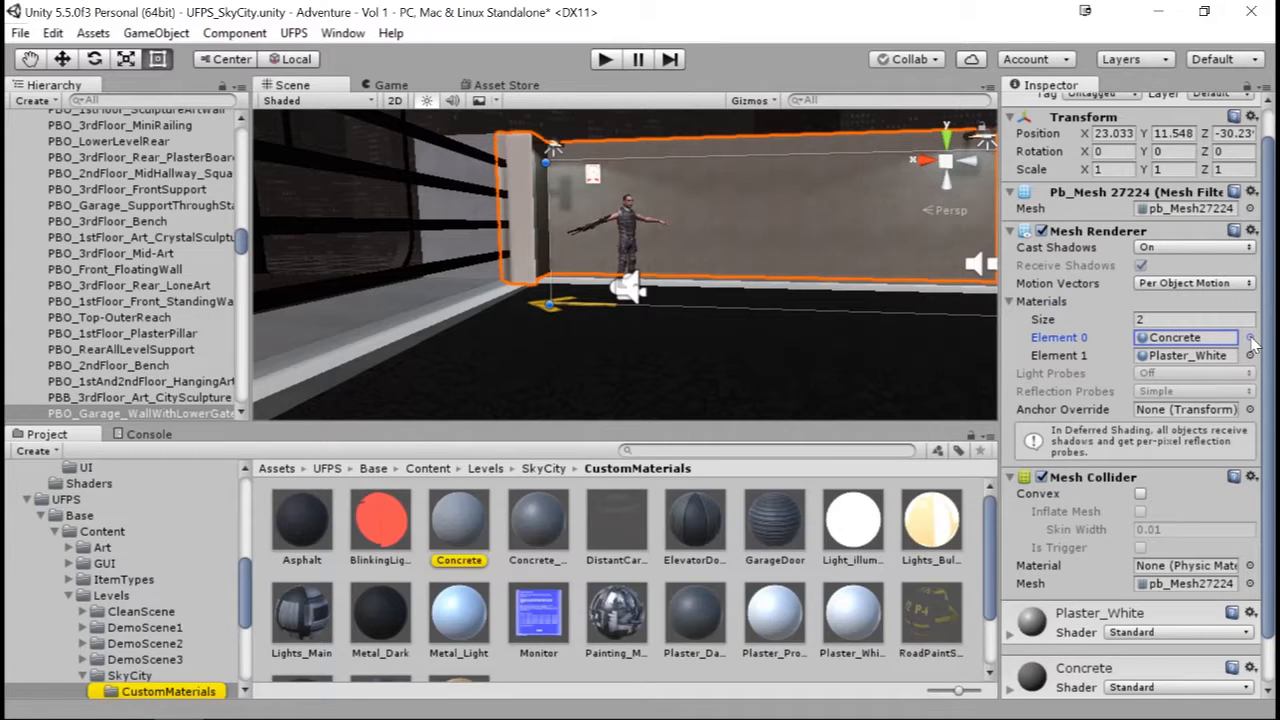
Try the bulletwood1 and bulletrock2 materials on the wall's Element 0, then undo both changes and close the material picker.
click(1250, 340)
click(750, 267)
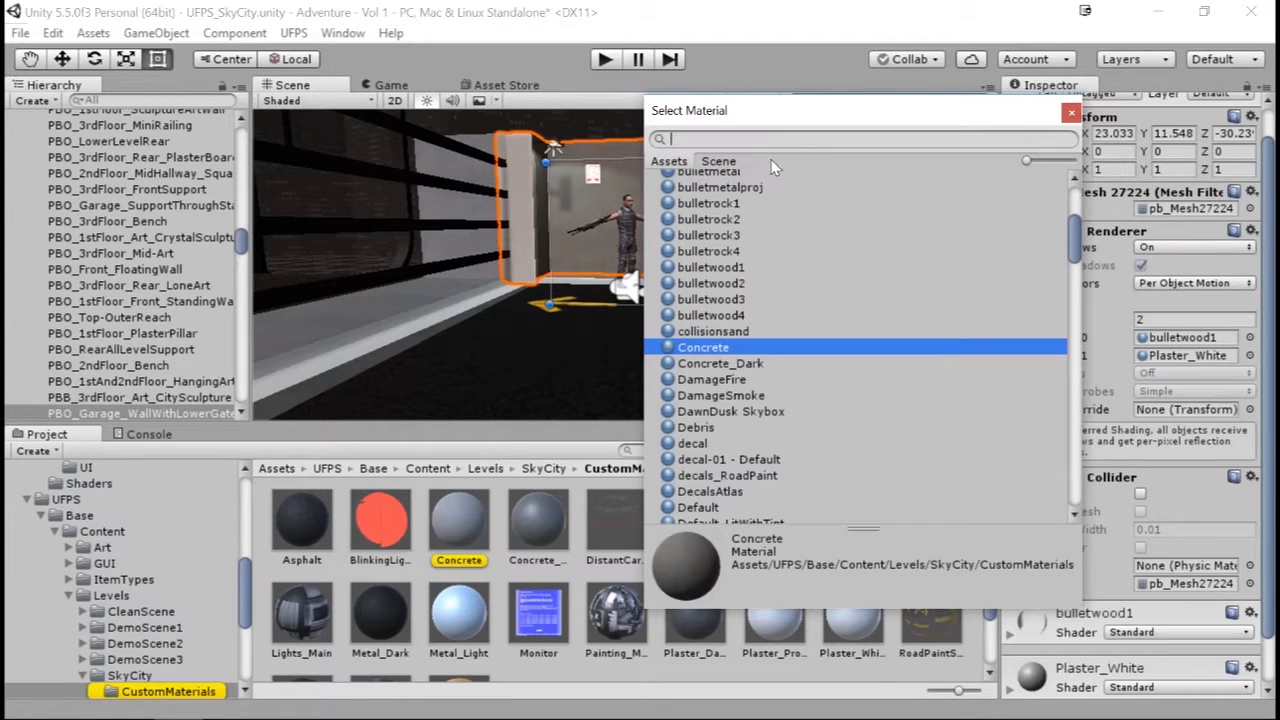
click(722, 219)
drag(820, 112, 830, 199)
key(ctrl+z)
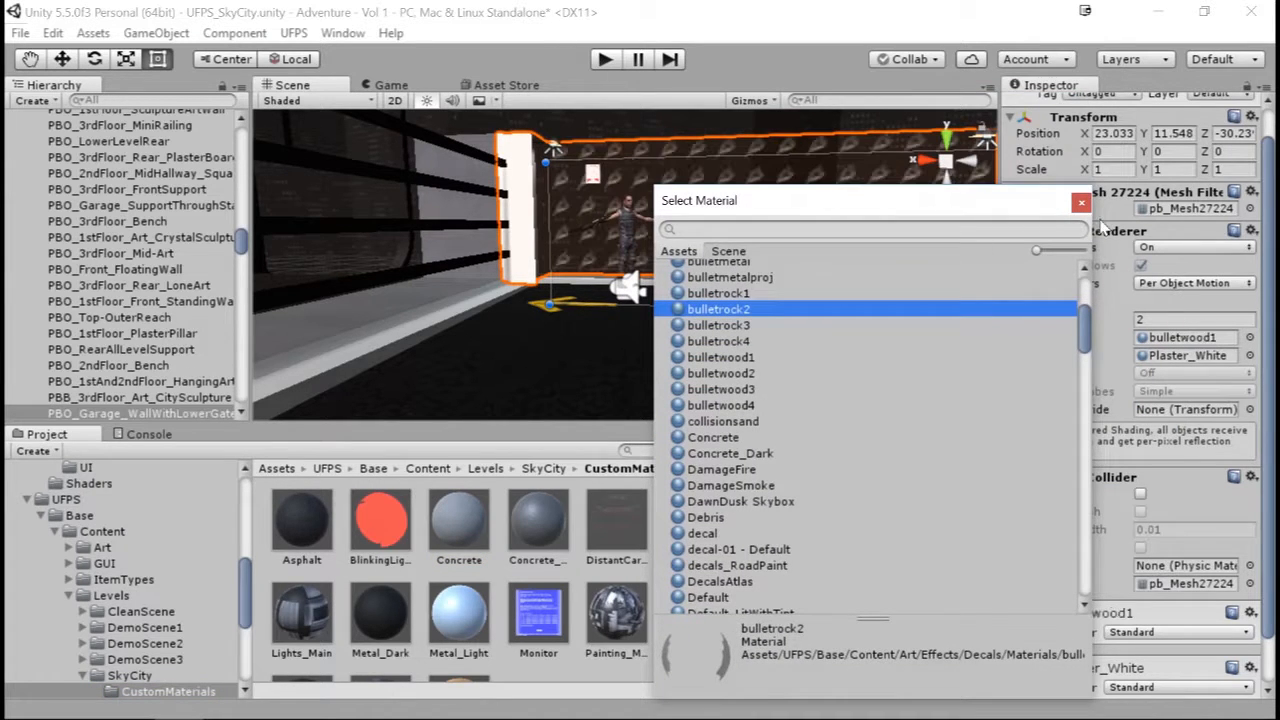
click(1081, 205)
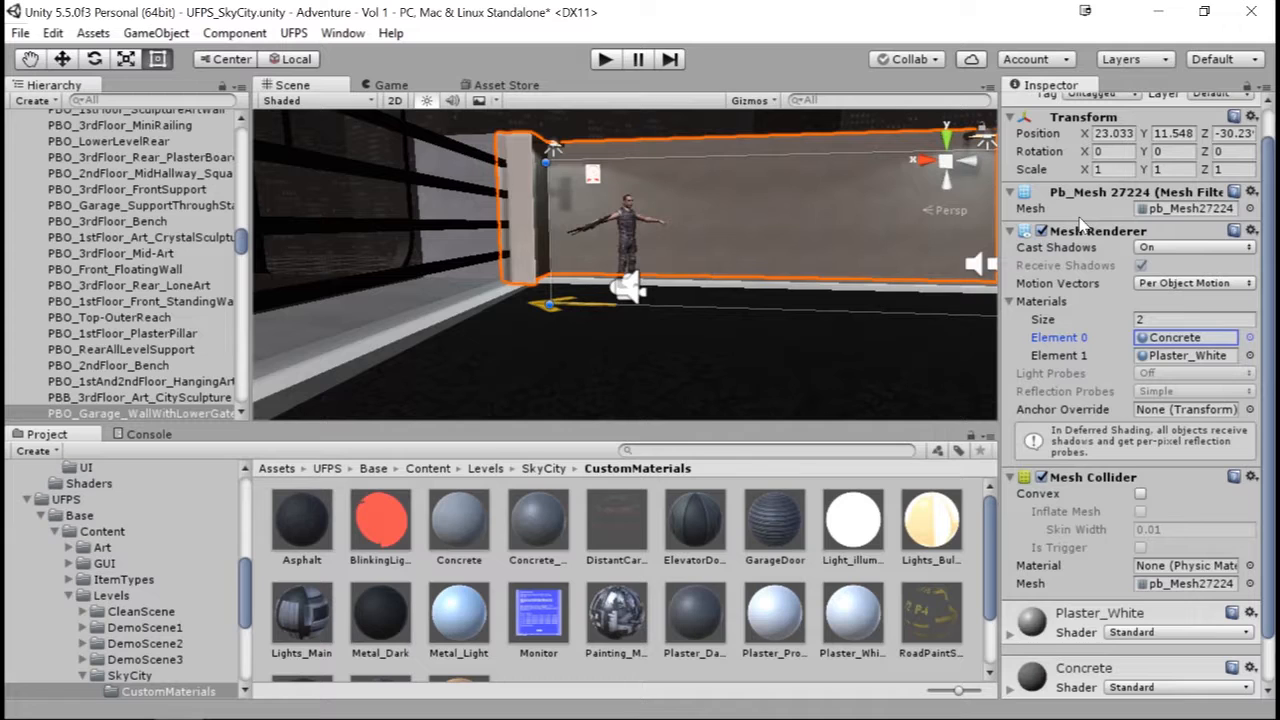